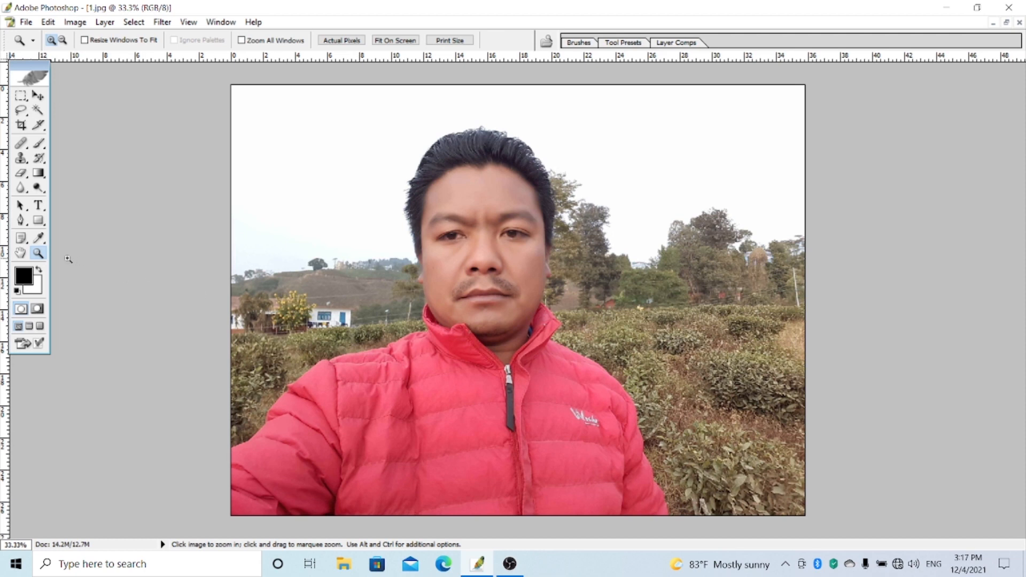
click(21, 192)
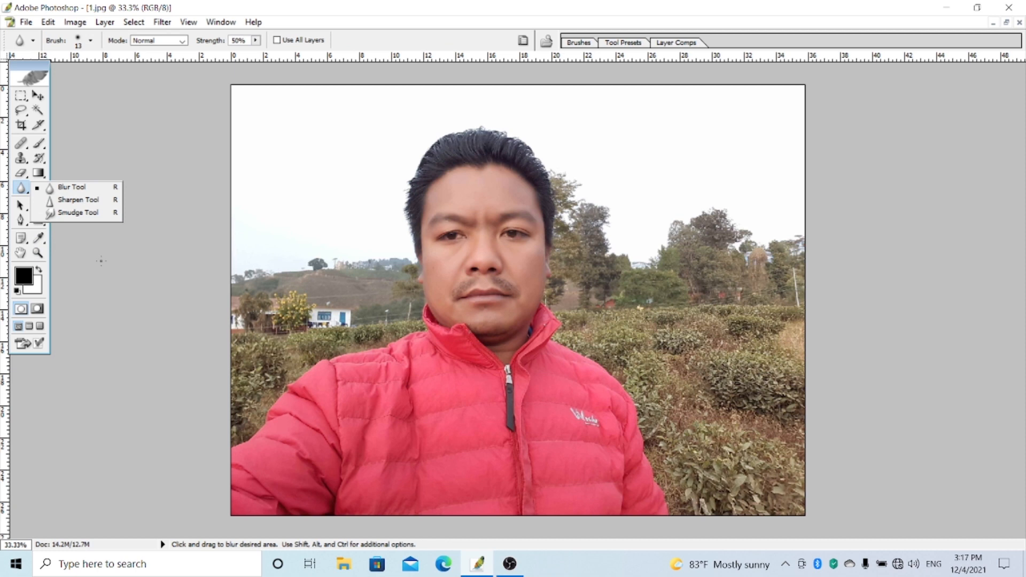
click(38, 188)
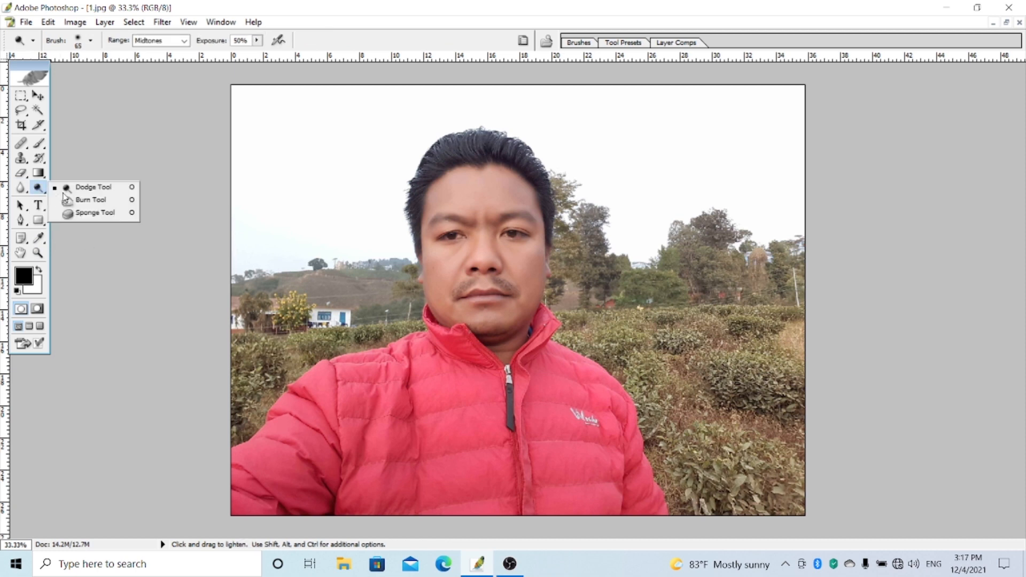
click(80, 265)
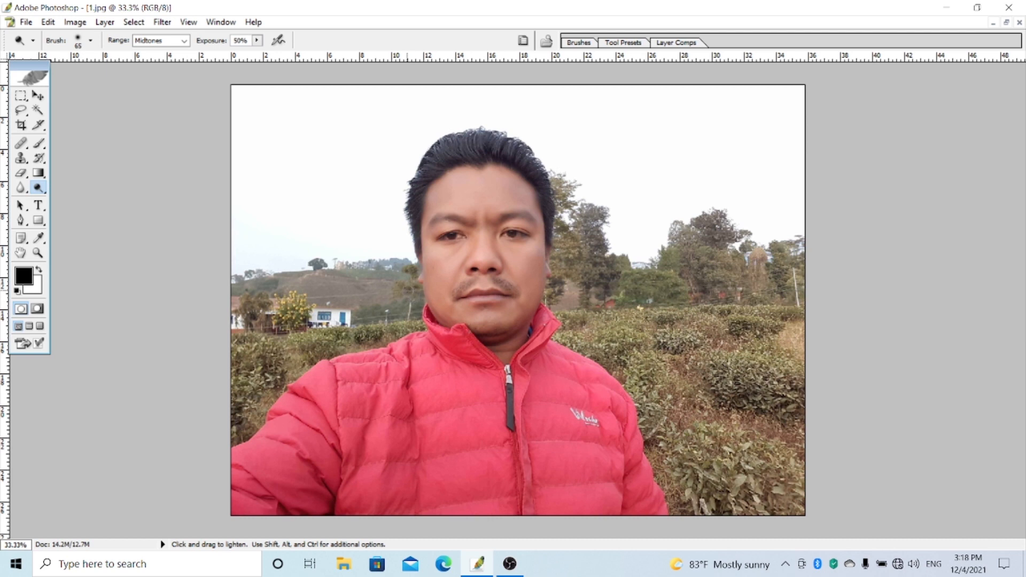
- Magnify the photo to 100% and centre the man's face to examine the skin
click(37, 255)
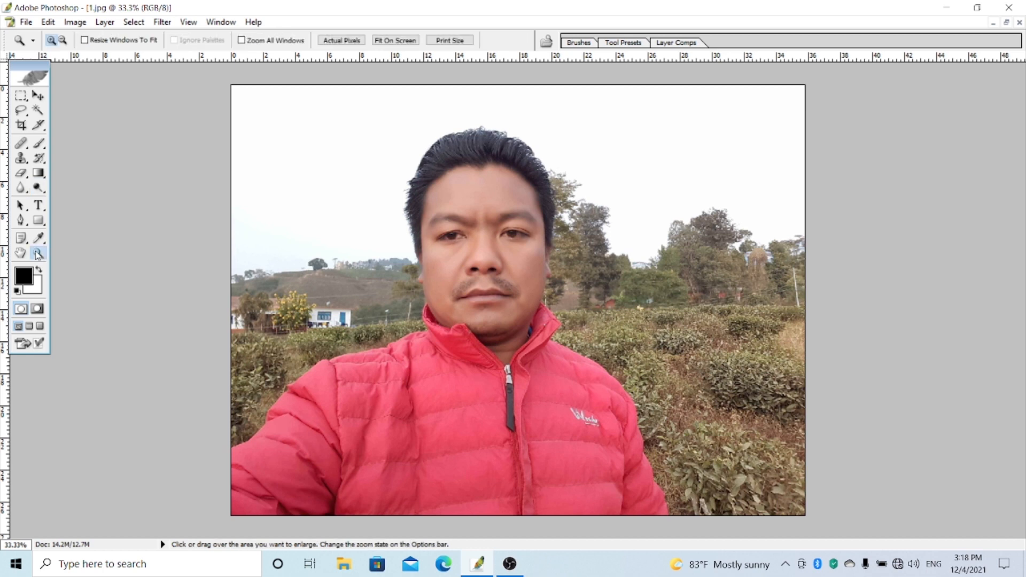
click(450, 254)
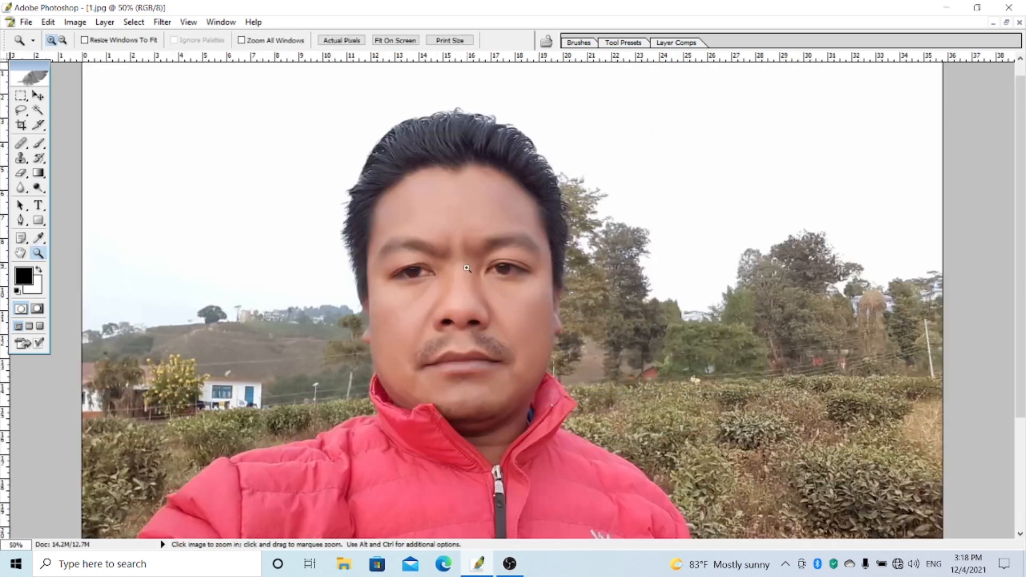
click(401, 297)
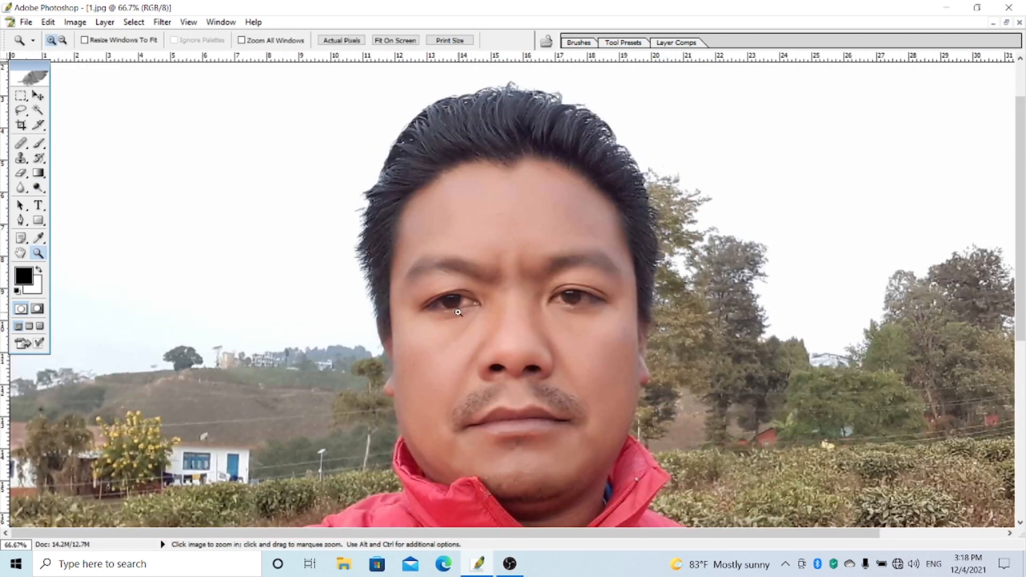
click(455, 303)
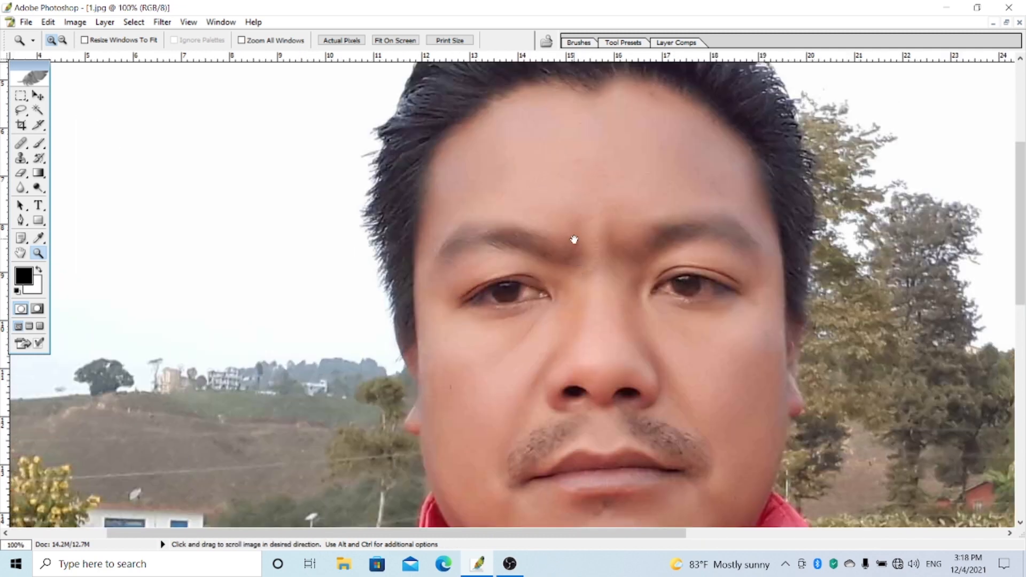
drag(568, 240, 489, 240)
drag(531, 316, 462, 325)
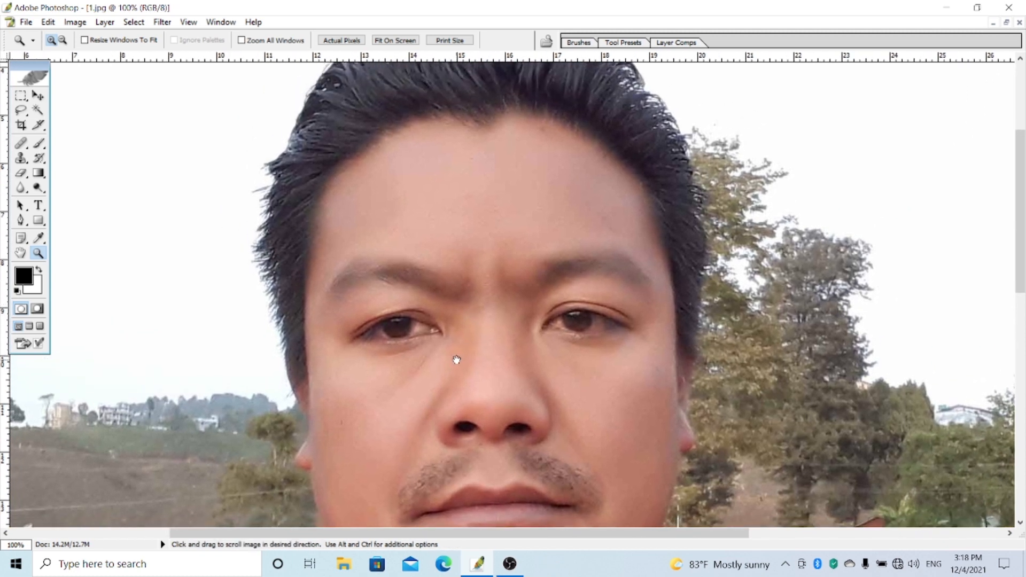
drag(450, 367, 457, 359)
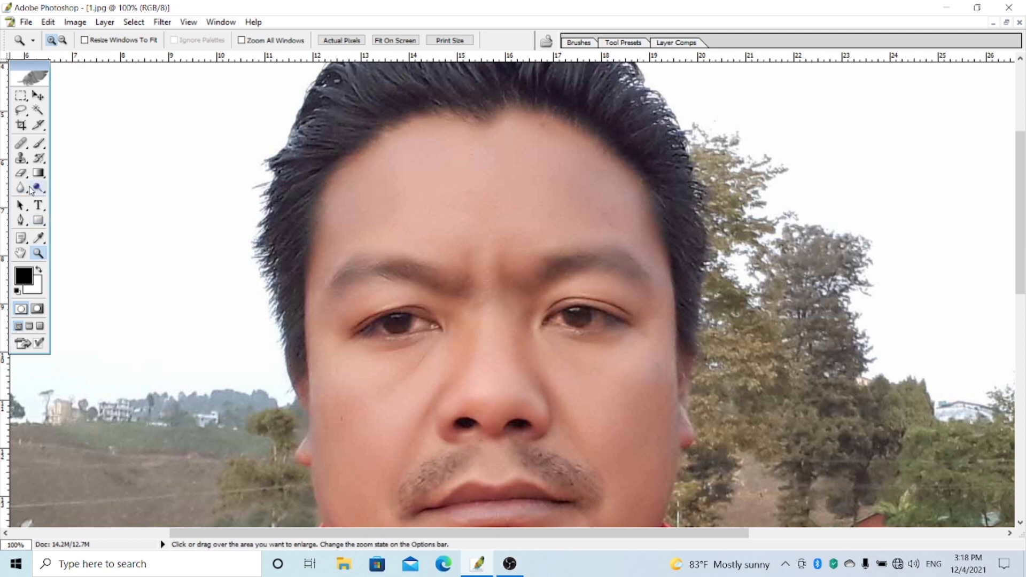
click(20, 189)
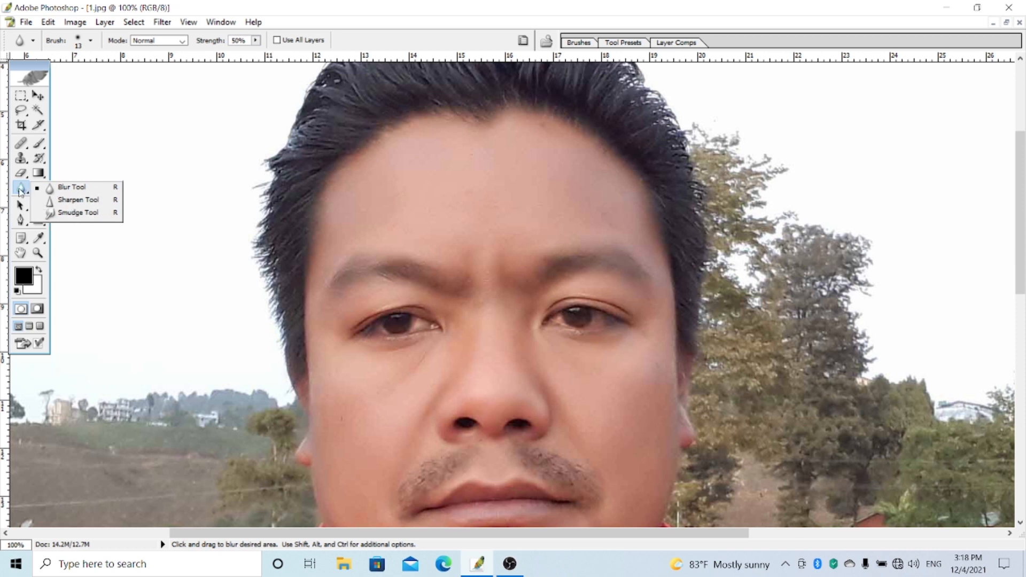
click(38, 188)
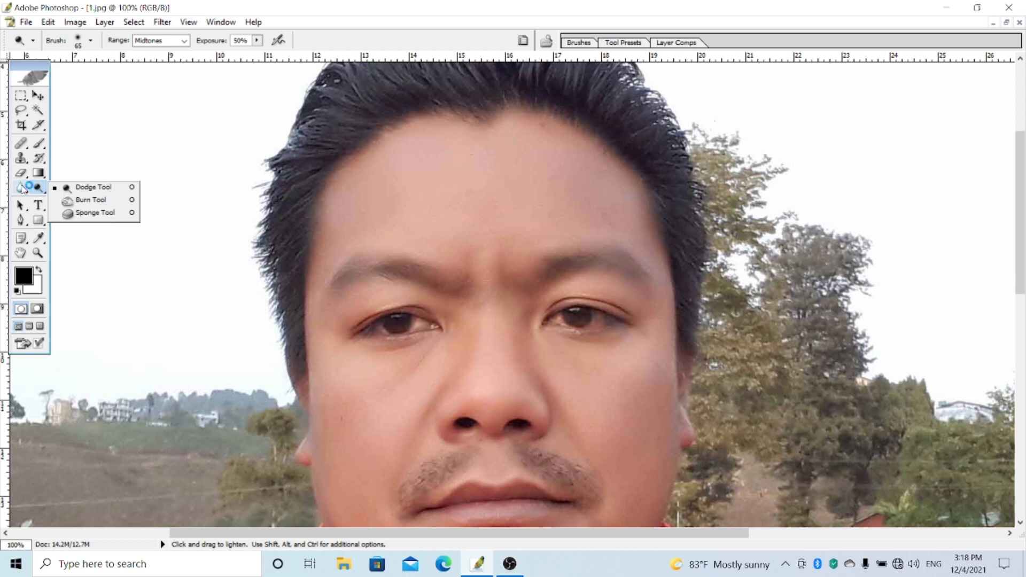
click(21, 188)
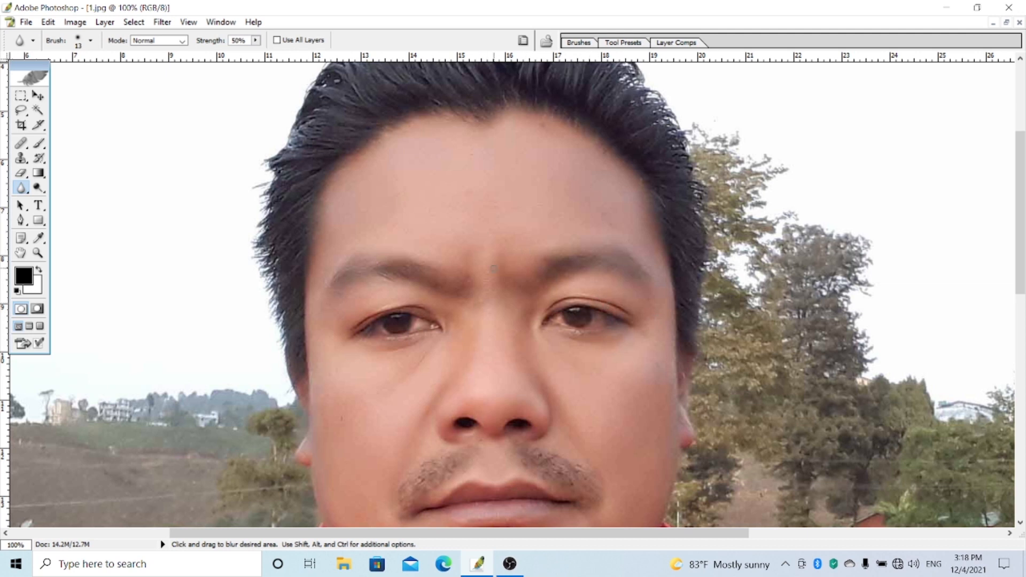
scroll(493, 268, down, 3)
scroll(499, 268, up, 5)
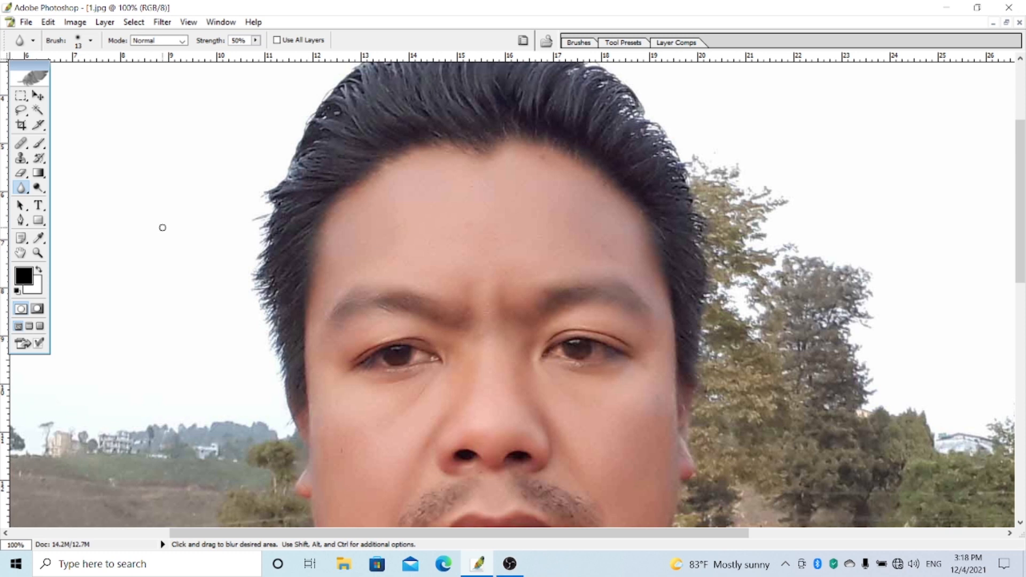
- Choose the Blur tool and set its brush diameter to 147 px
click(19, 191)
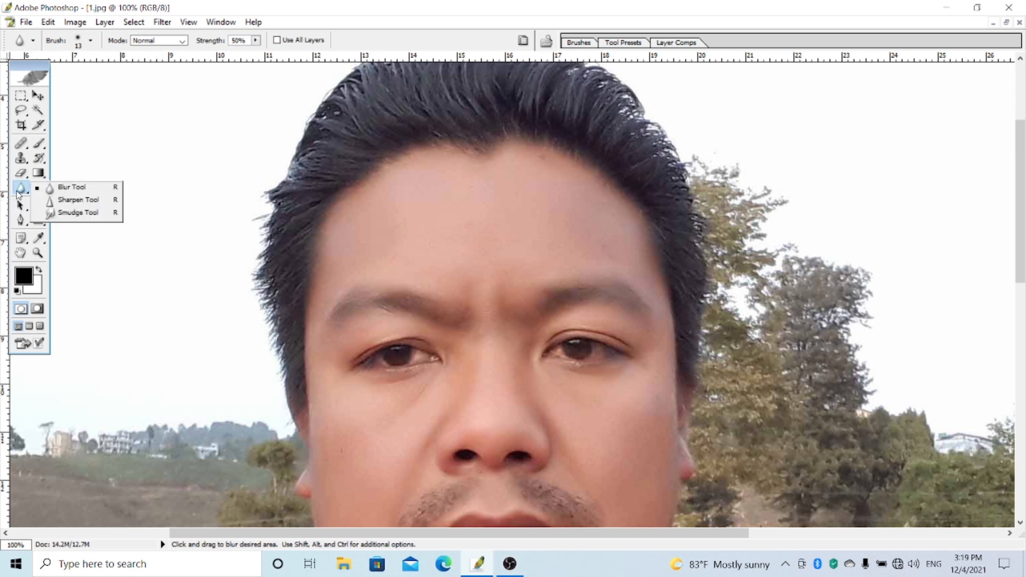
click(54, 187)
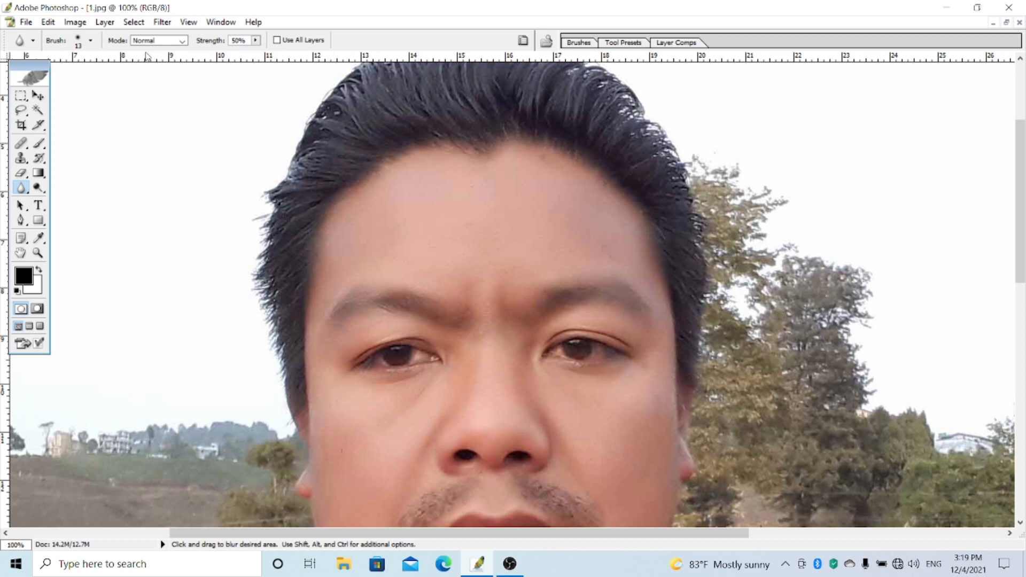
click(90, 41)
click(64, 77)
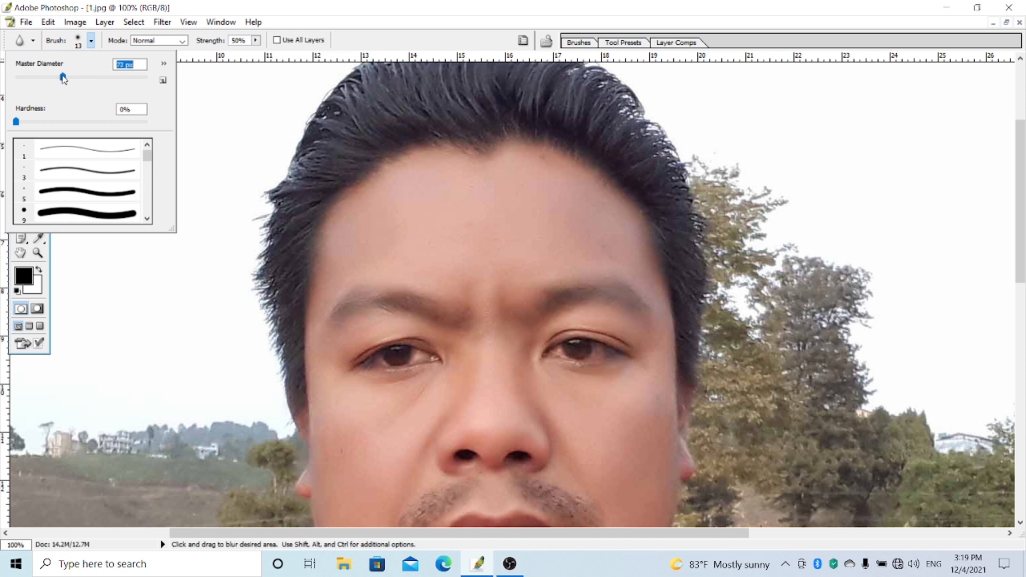
click(97, 77)
click(496, 13)
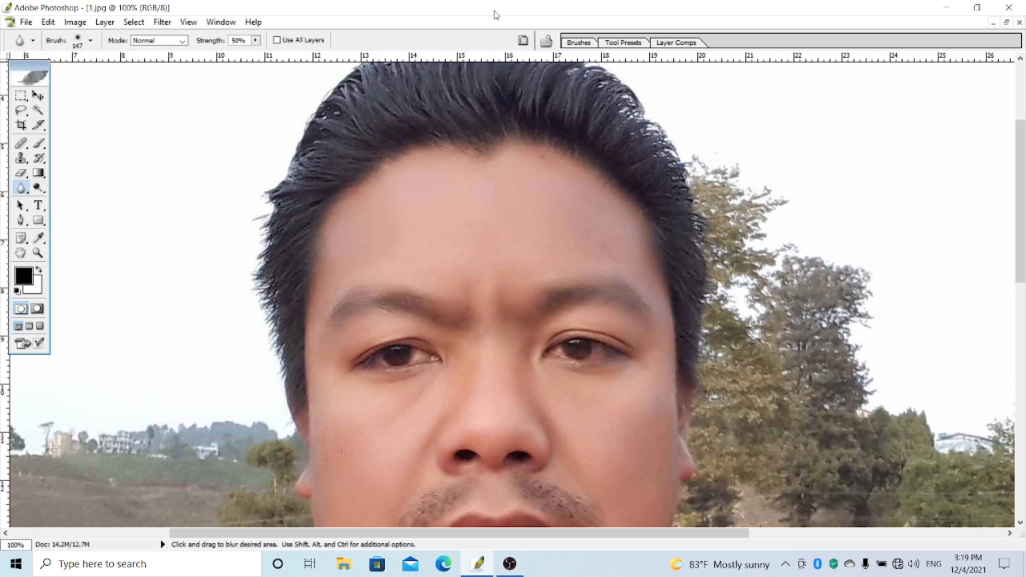
- Blur the man's skin from the forehead down to the cheek with the Blur tool
right_click(21, 187)
click(72, 188)
mouse_move(480, 200)
mouse_down()
mouse_move(358, 273)
mouse_move(487, 214)
mouse_move(384, 276)
mouse_move(549, 212)
mouse_move(436, 278)
mouse_move(532, 200)
mouse_move(463, 312)
mouse_move(500, 226)
mouse_move(557, 307)
mouse_move(539, 207)
mouse_move(663, 290)
mouse_move(647, 290)
mouse_move(628, 258)
mouse_move(652, 397)
mouse_move(474, 270)
mouse_move(454, 395)
mouse_move(411, 462)
mouse_move(465, 454)
mouse_move(467, 306)
mouse_move(424, 298)
mouse_up()
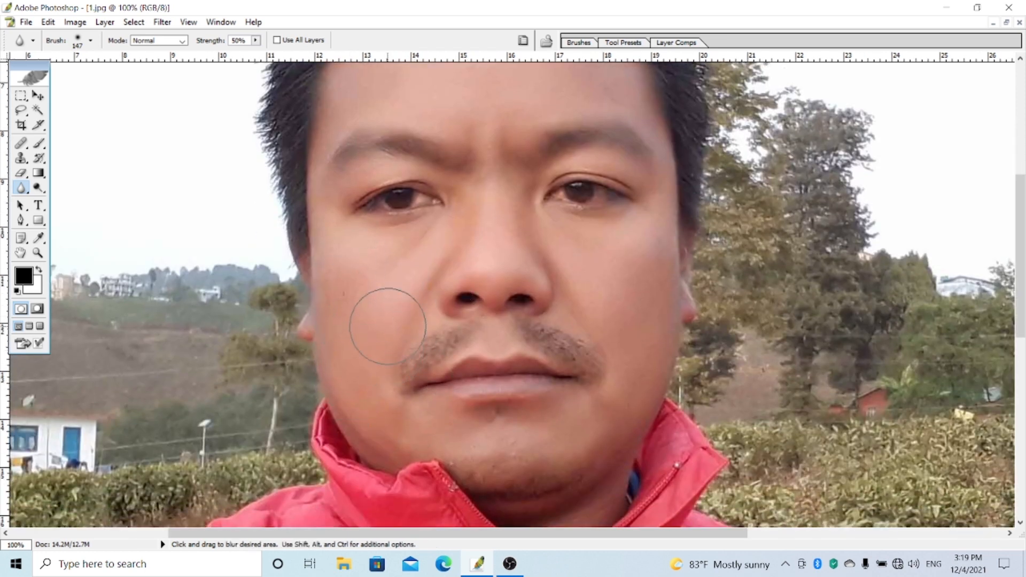
- Raise the Blur tool's strength to 99% for smoothing the forehead
key(space)
drag(508, 322, 497, 428)
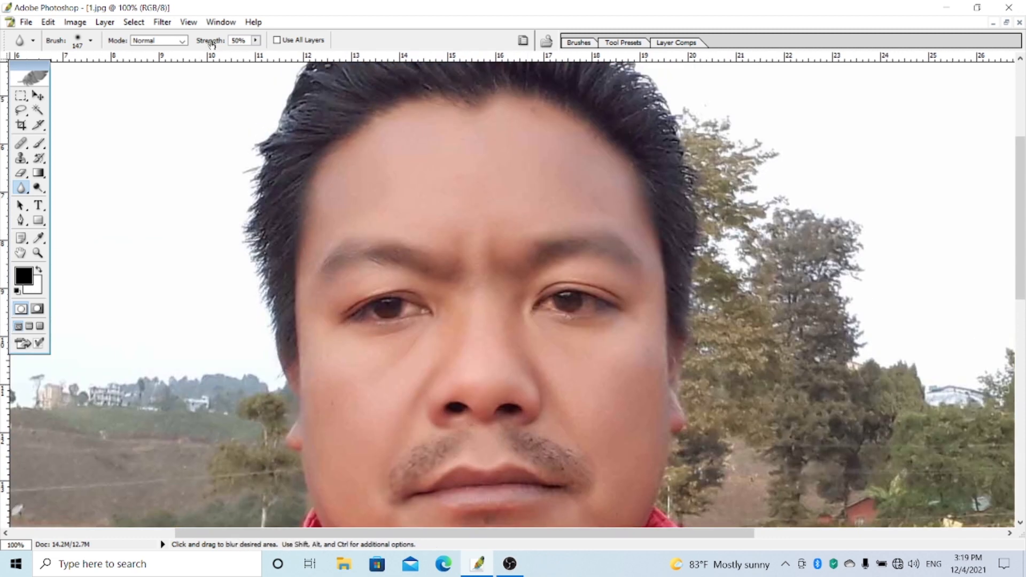
click(256, 41)
drag(259, 55, 290, 55)
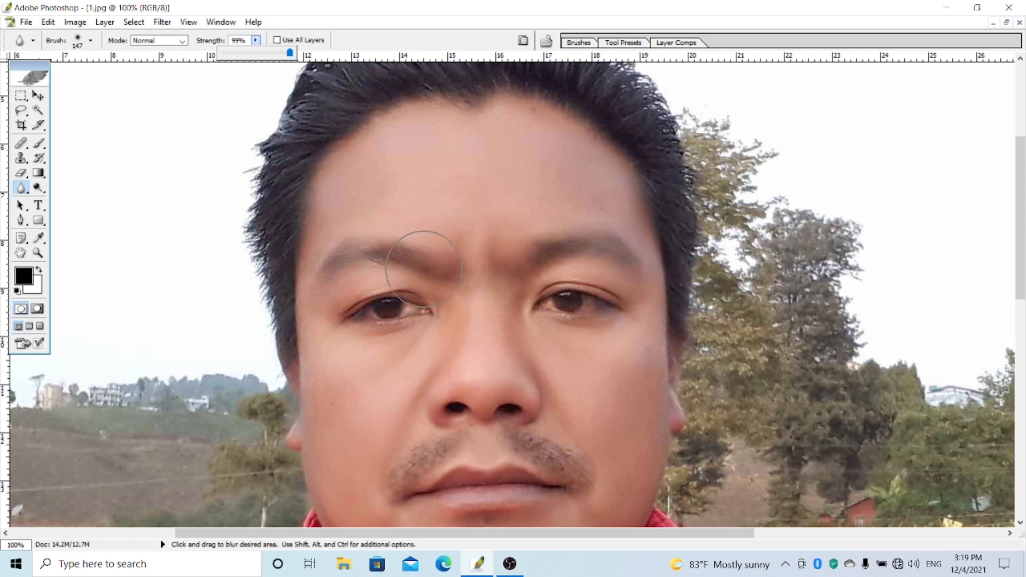
click(412, 201)
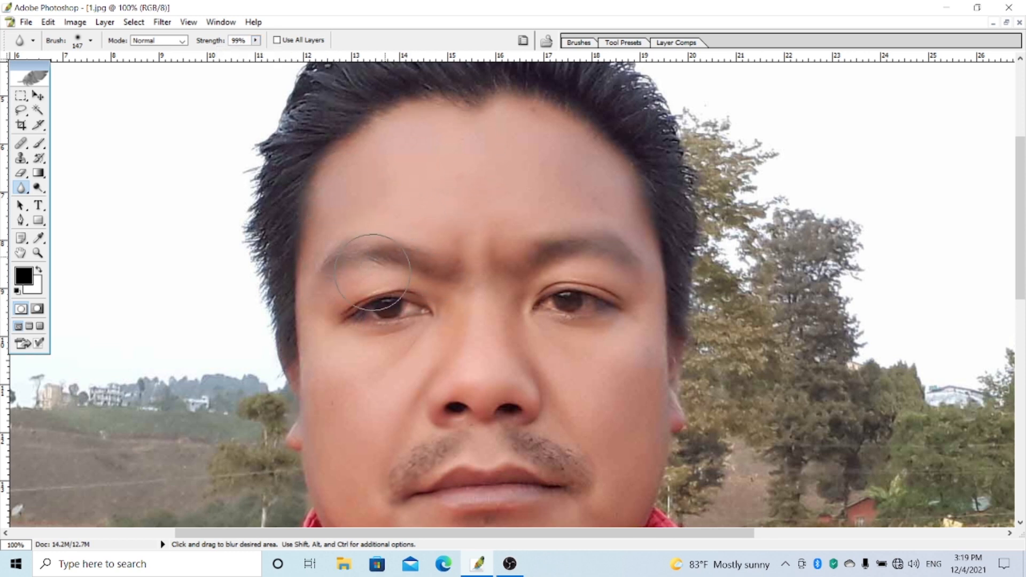
- Smooth the skin over the man's nose, cheeks, chin and neck with the Blur tool
drag(507, 377, 404, 275)
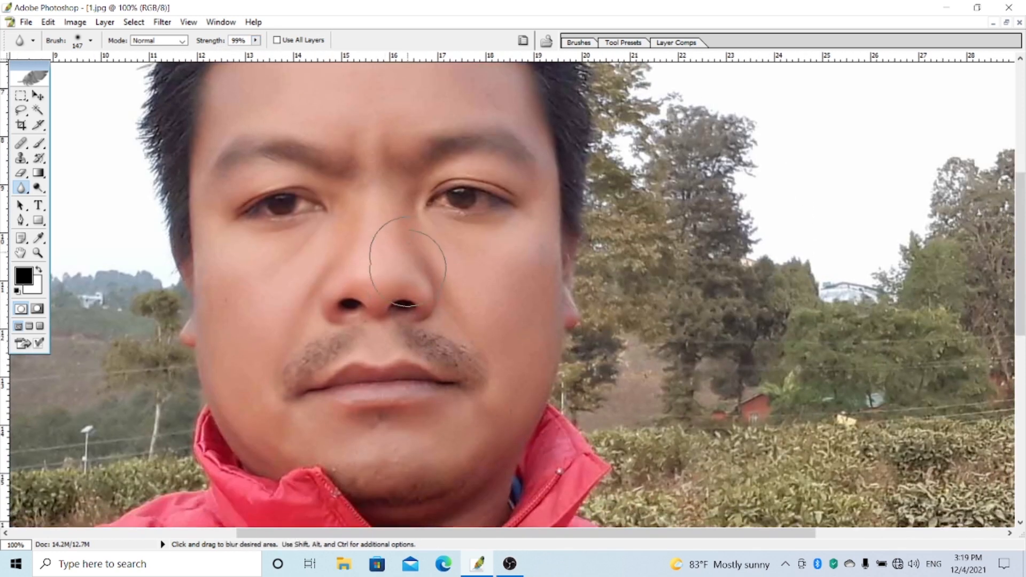
drag(422, 430, 446, 392)
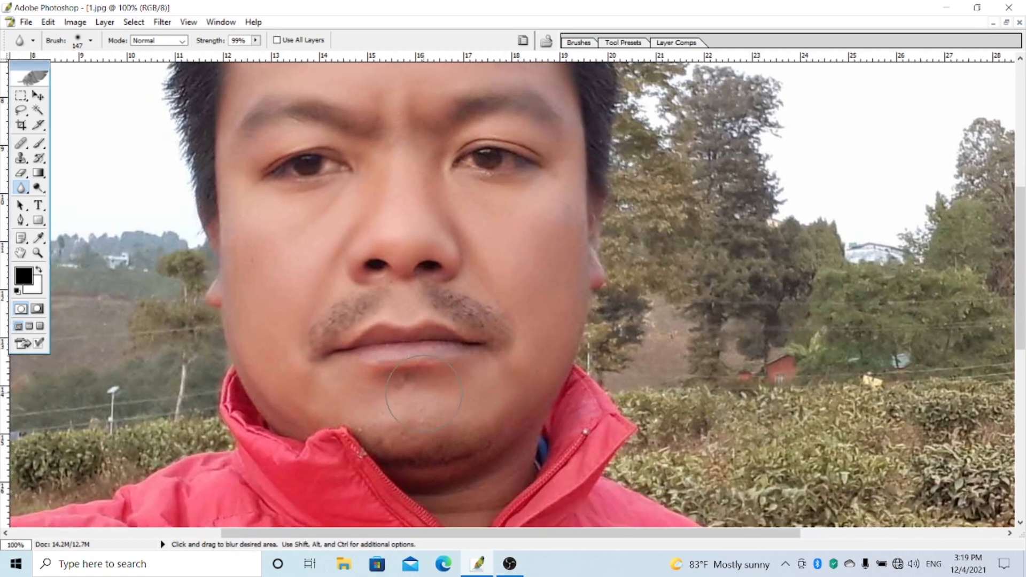
drag(397, 480, 424, 374)
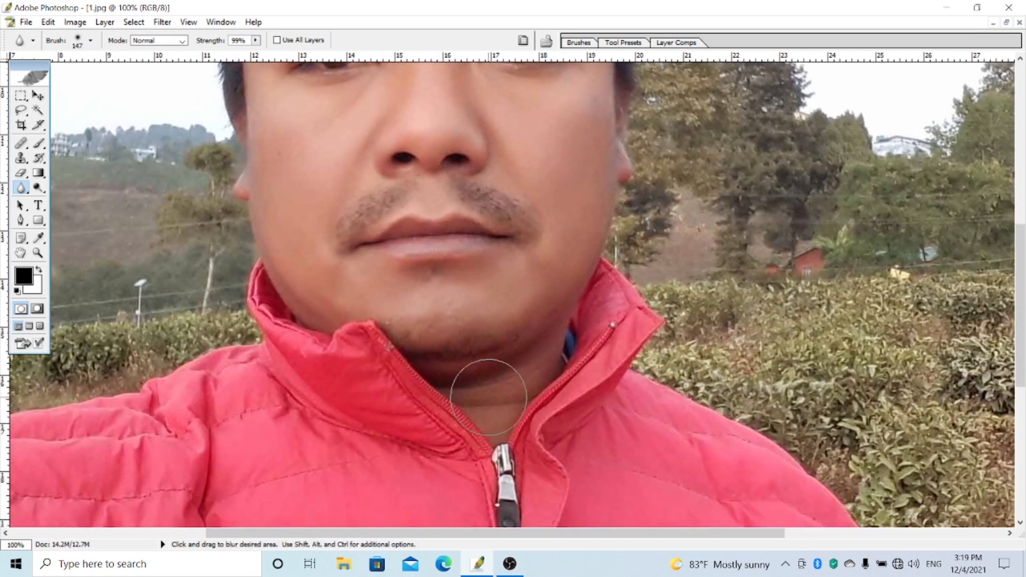
drag(504, 332, 464, 439)
drag(395, 331, 550, 369)
drag(413, 249, 372, 354)
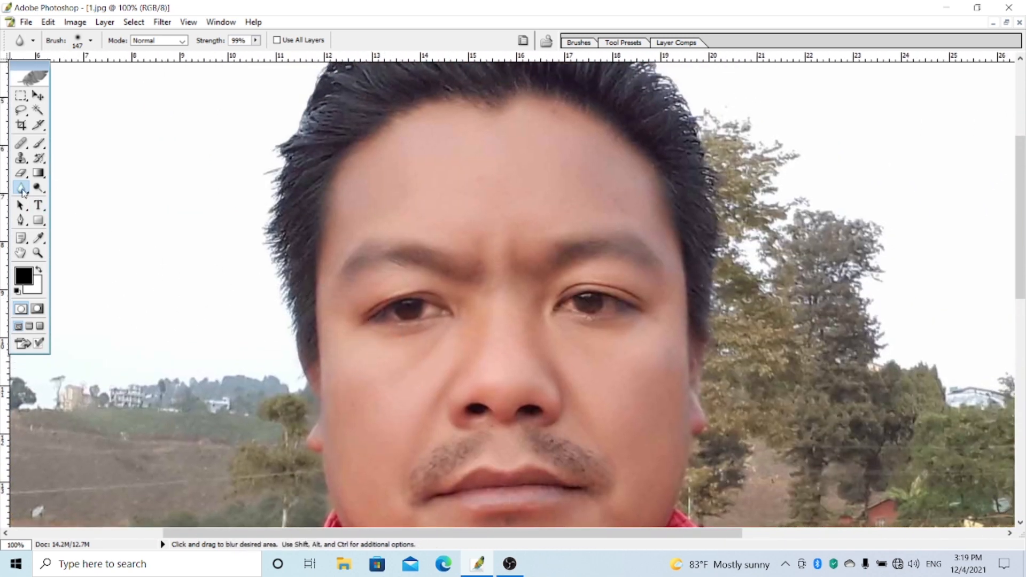
- Choose the Sharpen tool and enlarge its brush to 125 px
click(20, 188)
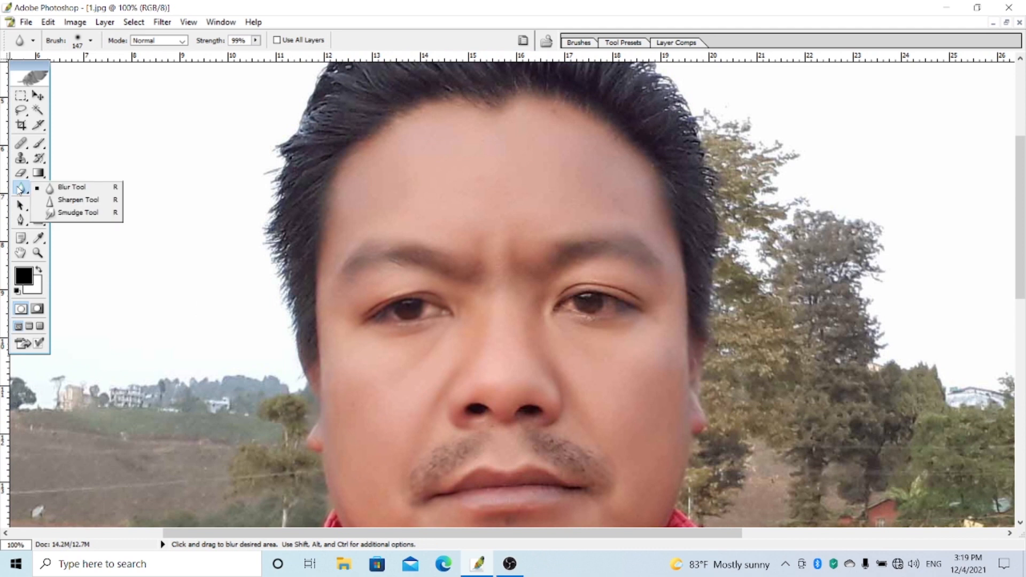
click(56, 199)
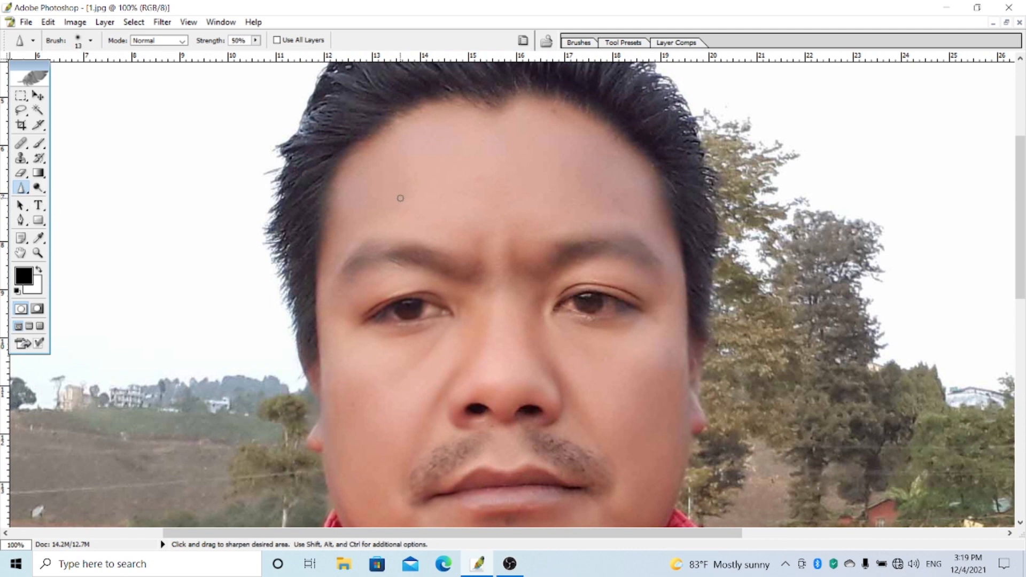
key(bracketright)
key(bracketright)
key(bracketright)
key(bracketright)
key(bracketright)
key(bracketright)
key(bracketright)
key(bracketright)
key(bracketright)
key(bracketright)
click(23, 190)
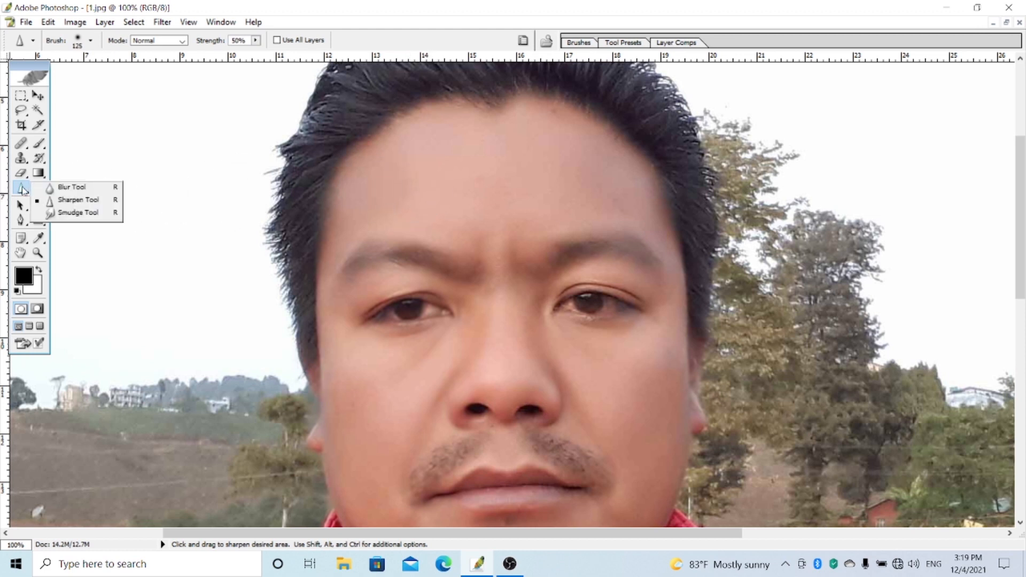
click(54, 200)
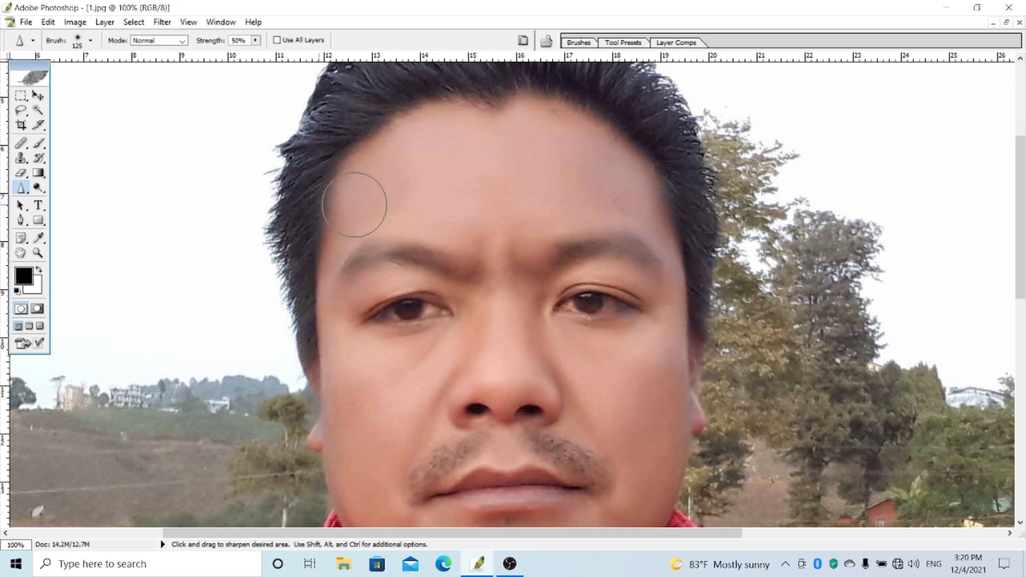
click(22, 189)
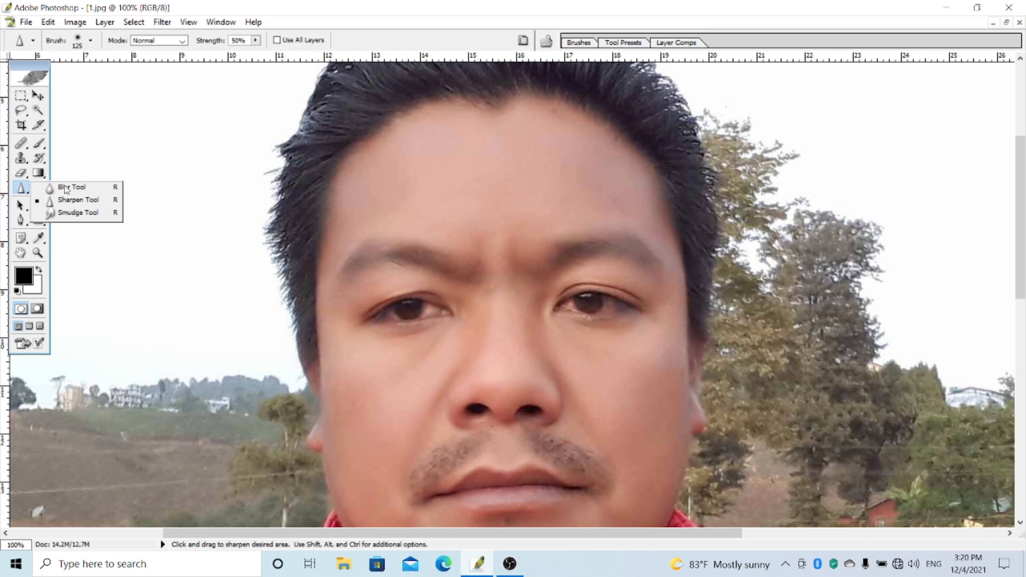
click(65, 188)
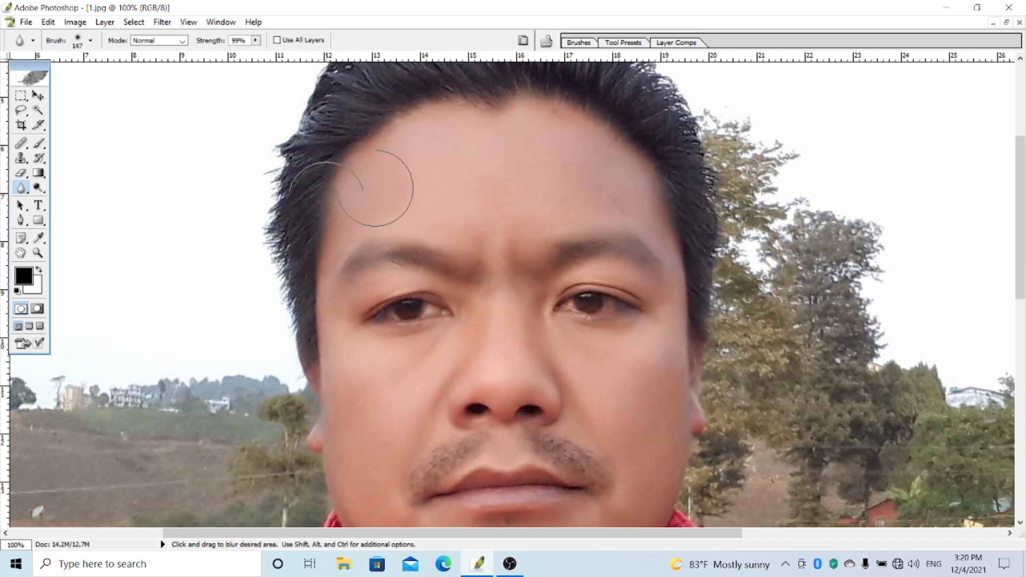
click(21, 190)
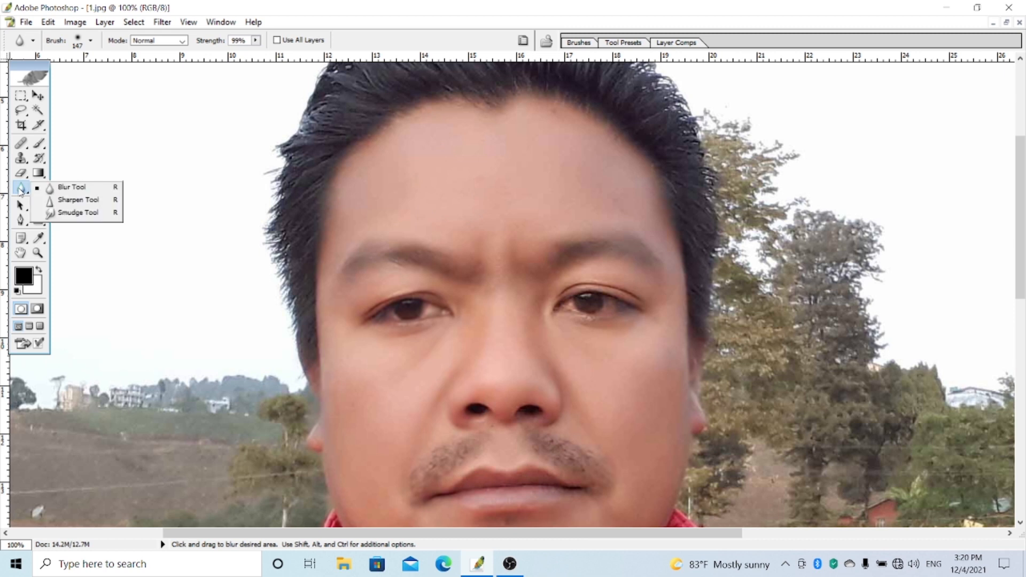
click(65, 201)
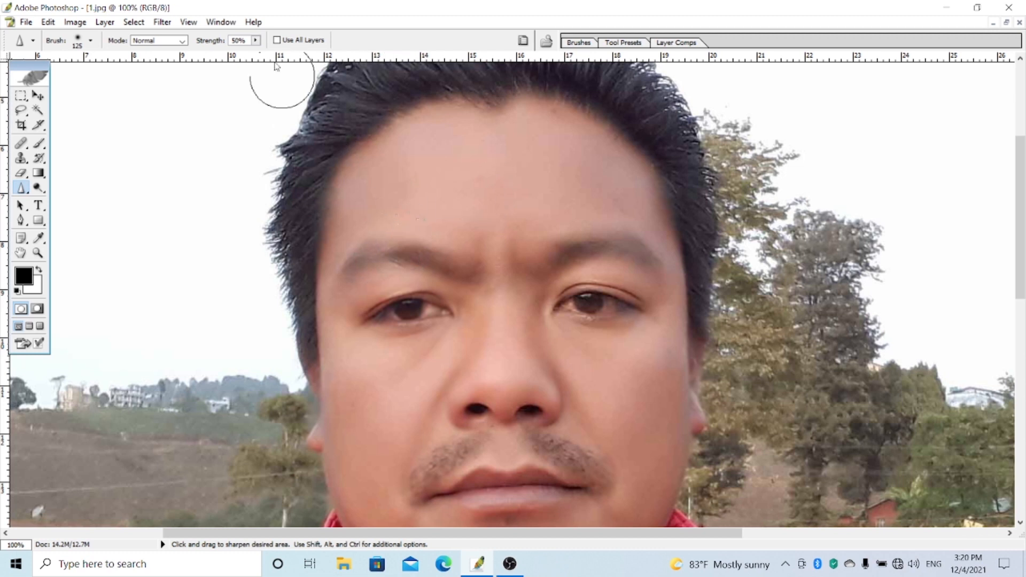
- Set the Sharpen tool's strength to 100% and sharpen the forehead skin just above the man's right eyebrow
click(256, 40)
drag(257, 53, 291, 54)
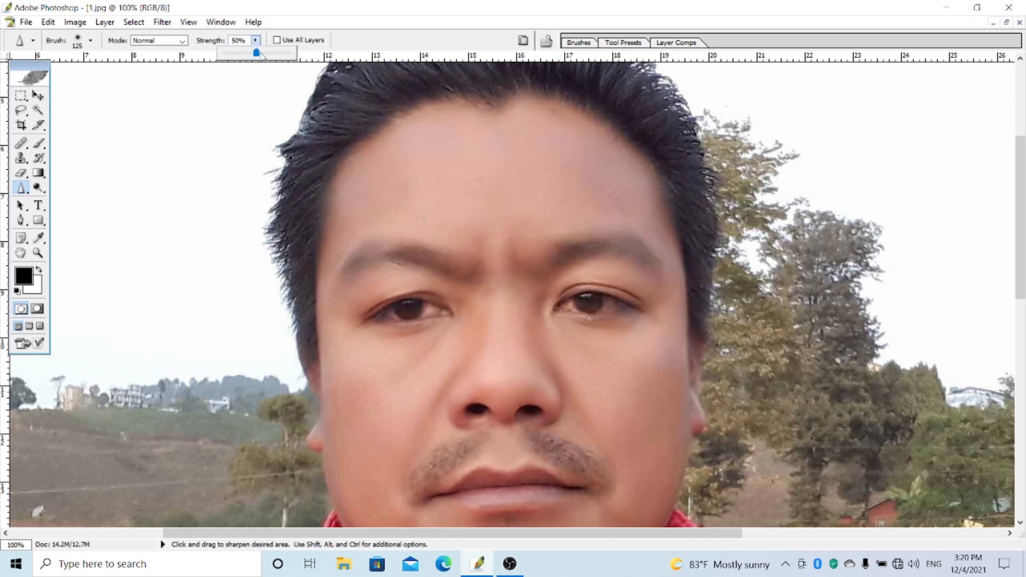
mouse_move(403, 201)
mouse_down()
mouse_move(459, 163)
mouse_move(405, 226)
mouse_move(455, 158)
mouse_move(404, 224)
mouse_move(455, 180)
mouse_move(422, 222)
mouse_move(439, 188)
mouse_move(426, 210)
mouse_up()
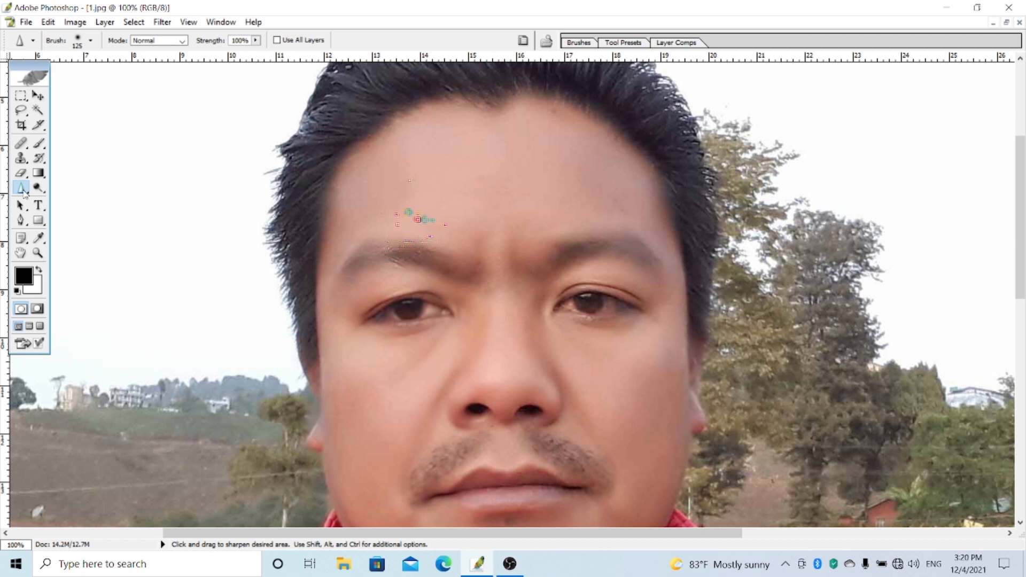
- Choose the Smudge tool and enlarge its brush to 100 px
click(24, 192)
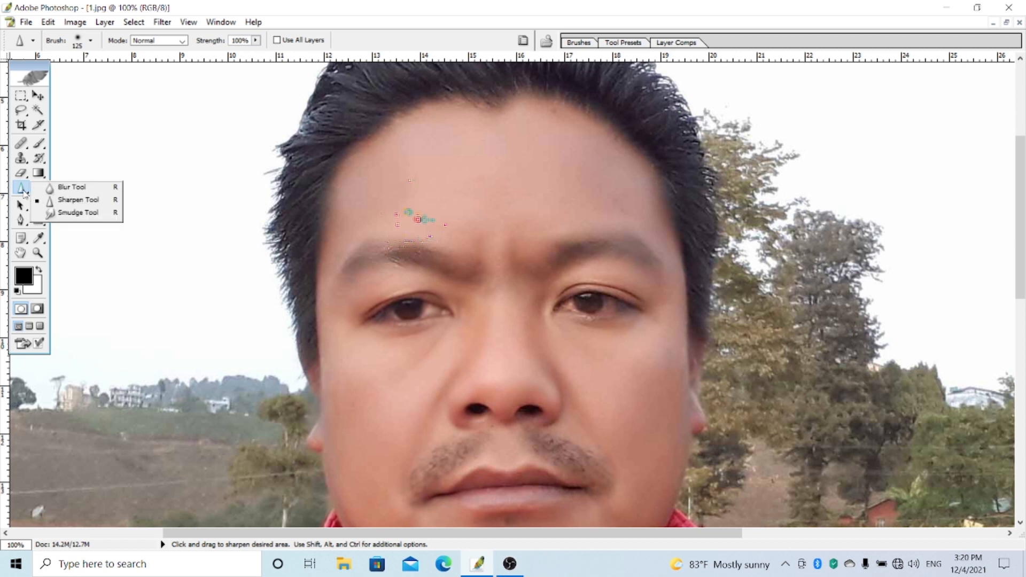
click(51, 213)
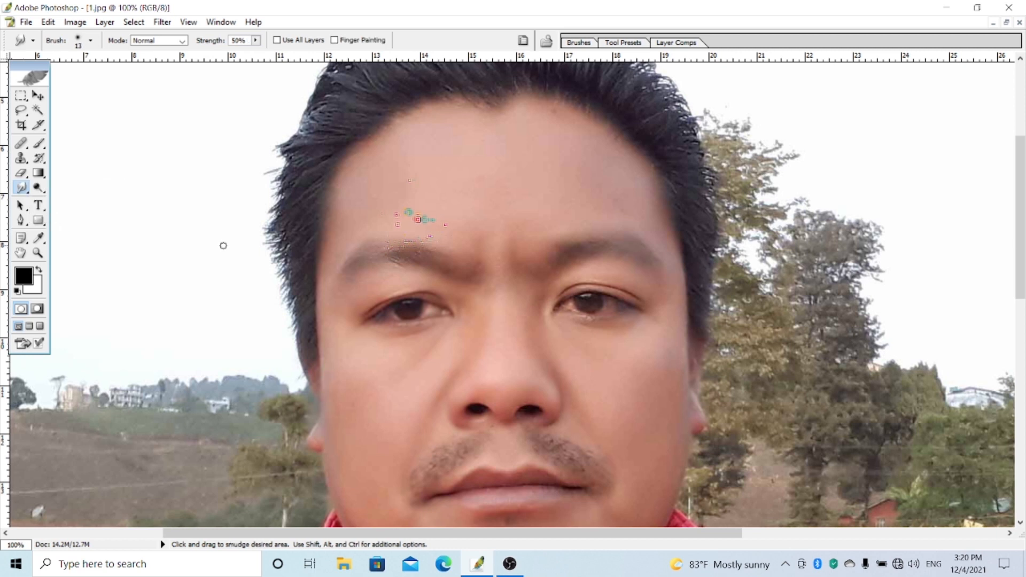
key(bracketright)
key(bracketright)
key(bracketright)
key(bracketright)
key(bracketright)
key(bracketright)
key(bracketright)
key(bracketright)
- Reduce the Smudge tool's brush to 50 px for close-up work on the man's lips
drag(513, 348, 501, 292)
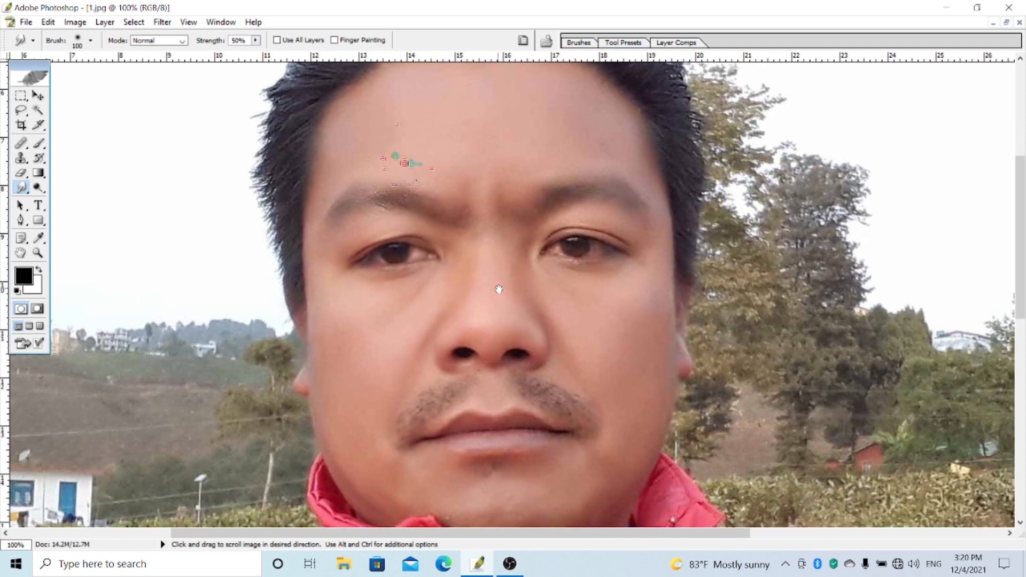
drag(491, 357, 475, 234)
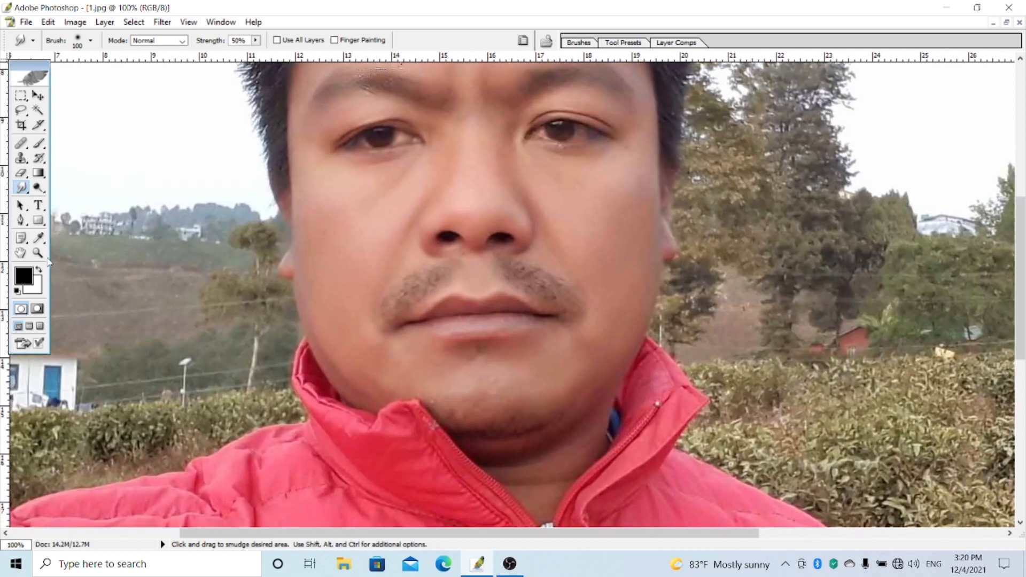
click(37, 253)
click(459, 313)
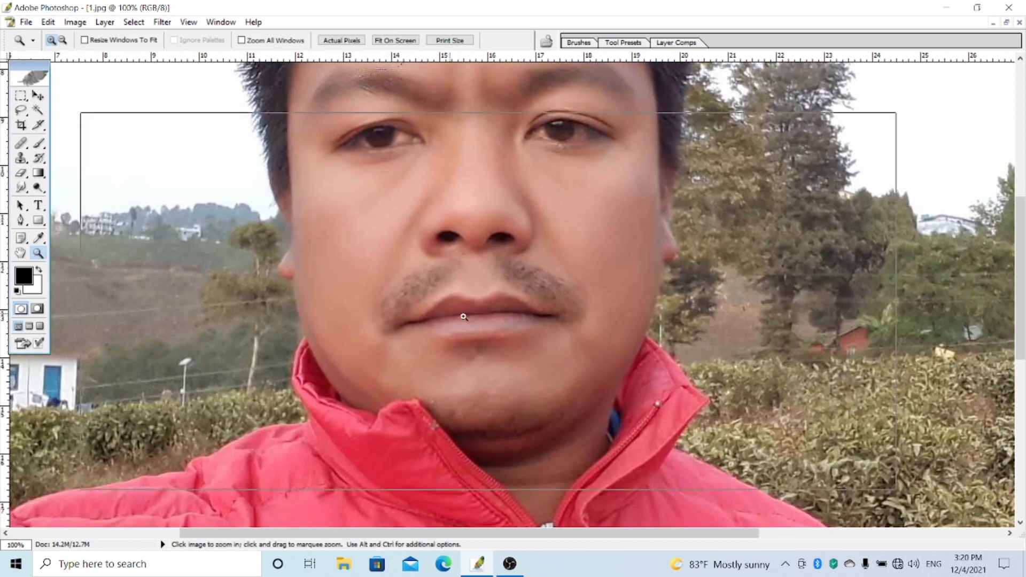
click(556, 299)
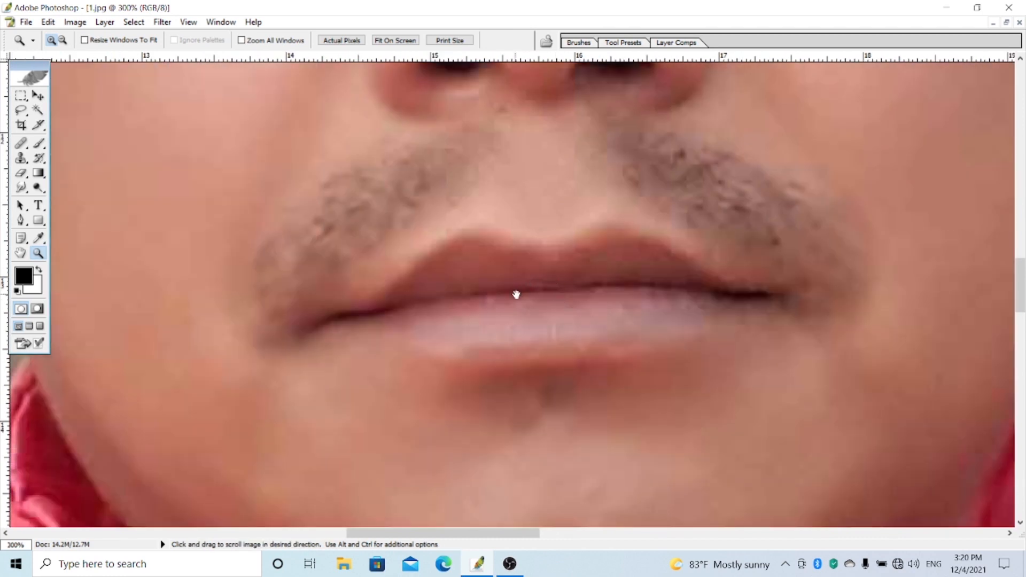
drag(518, 293, 334, 323)
drag(22, 188, 61, 200)
click(54, 214)
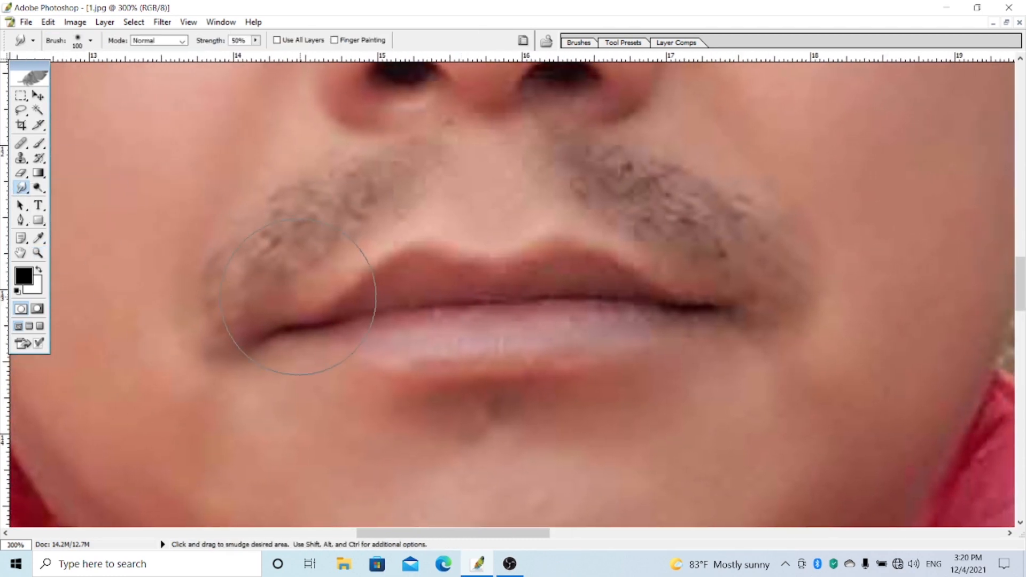
key(bracketleft)
key(bracketleft)
key(bracketleft)
key(bracketleft)
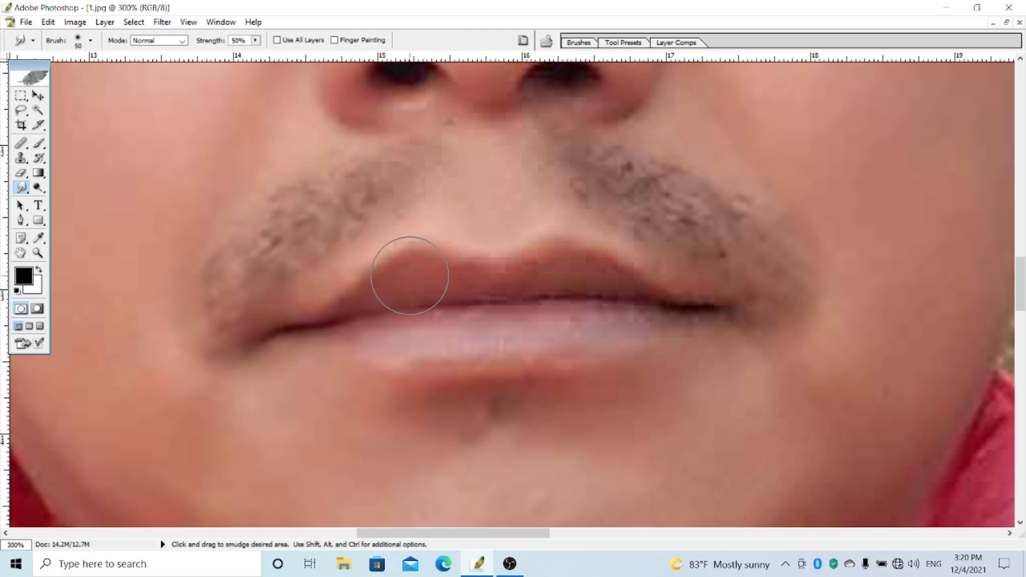
- Undo the first smudge on the upper lip and reshape both of its peaks with gentle Smudge strokes
key(bracketleft)
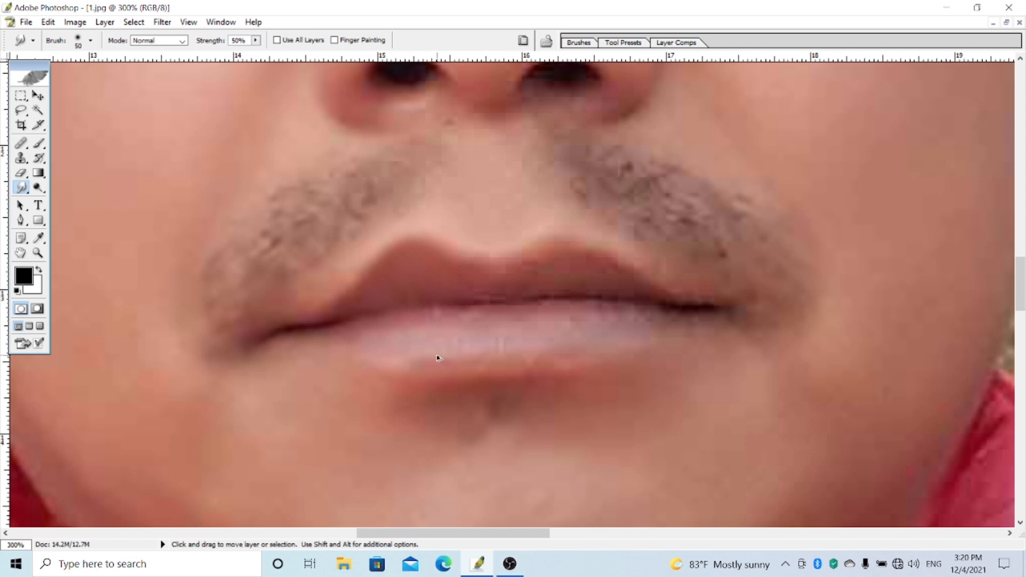
key(ctrl+z)
drag(424, 276, 425, 265)
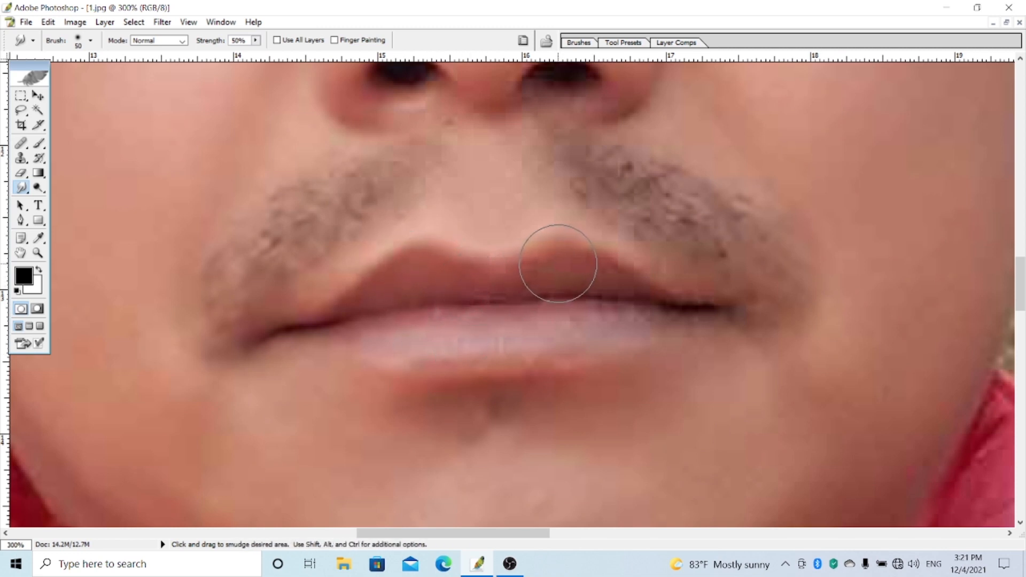
drag(583, 278, 616, 285)
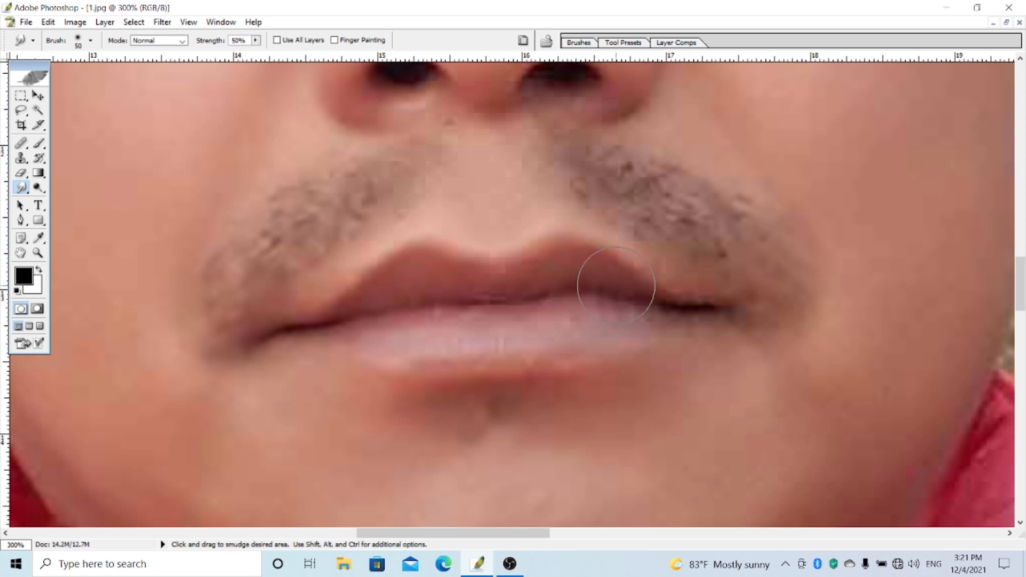
- Try the Smudge tool with a 60 px brush on the man's nose and undo the stroke
click(38, 255)
alt+click(386, 258)
alt+click(387, 258)
drag(607, 278, 366, 320)
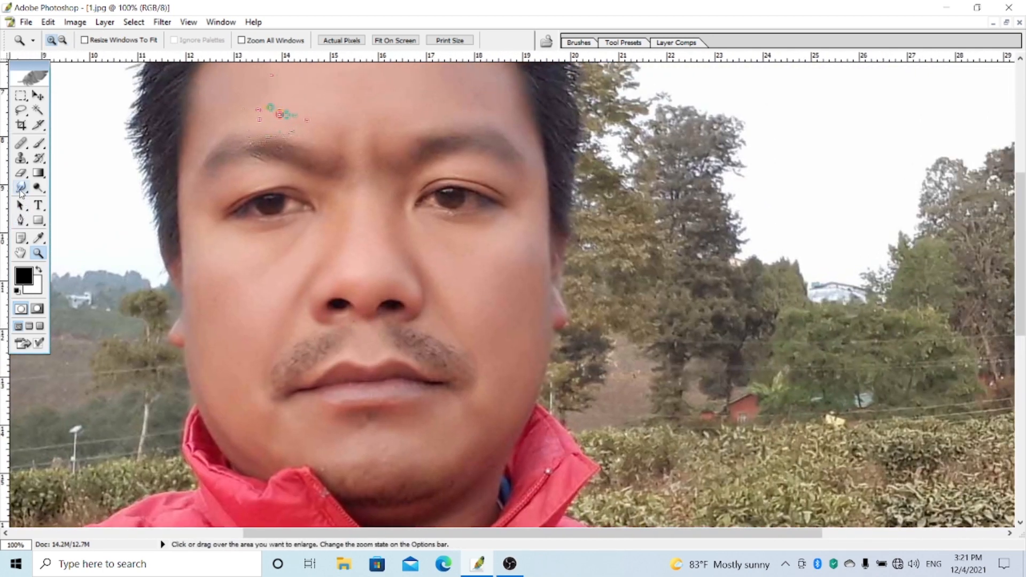
click(21, 191)
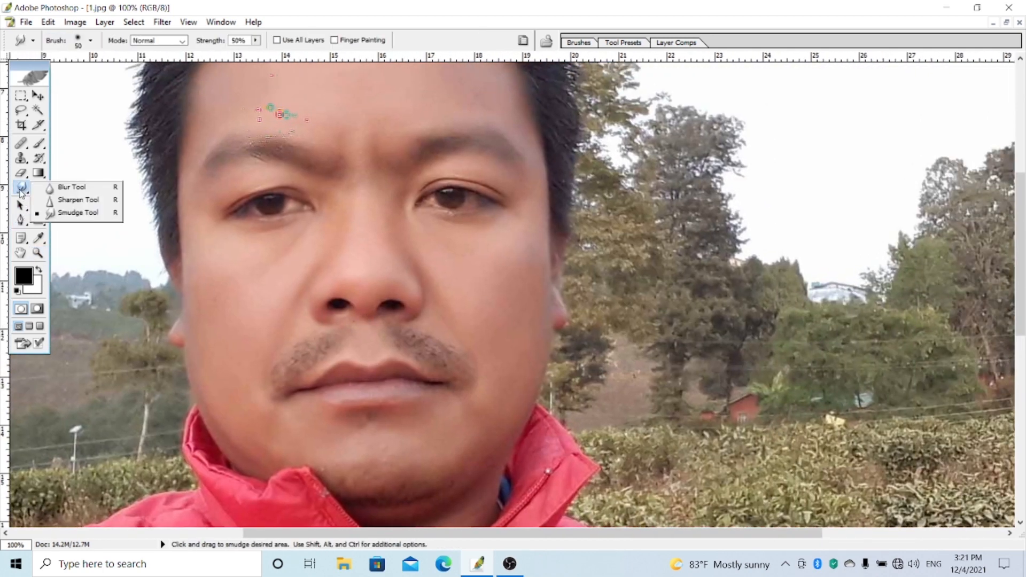
click(49, 213)
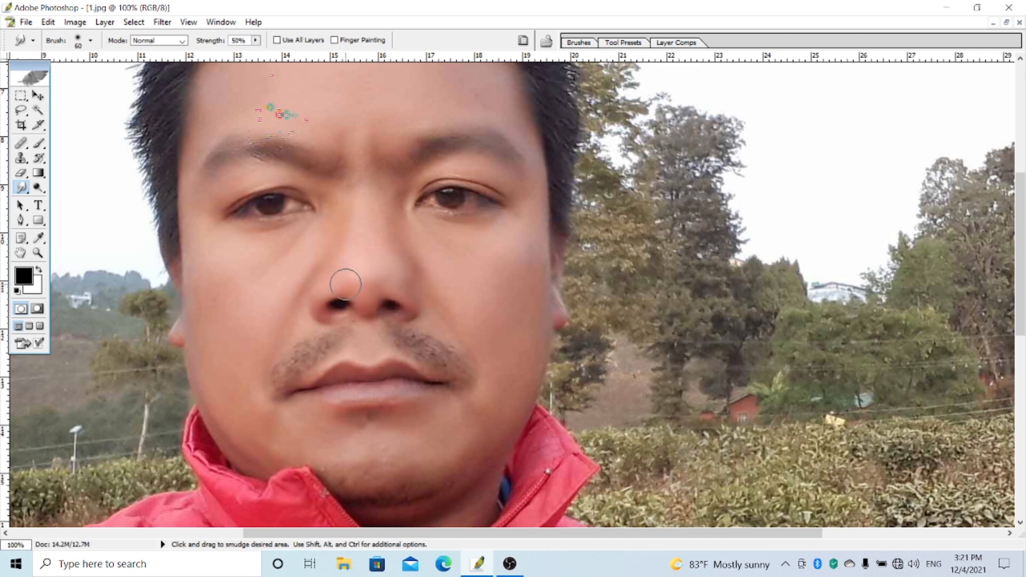
key(ctrl)
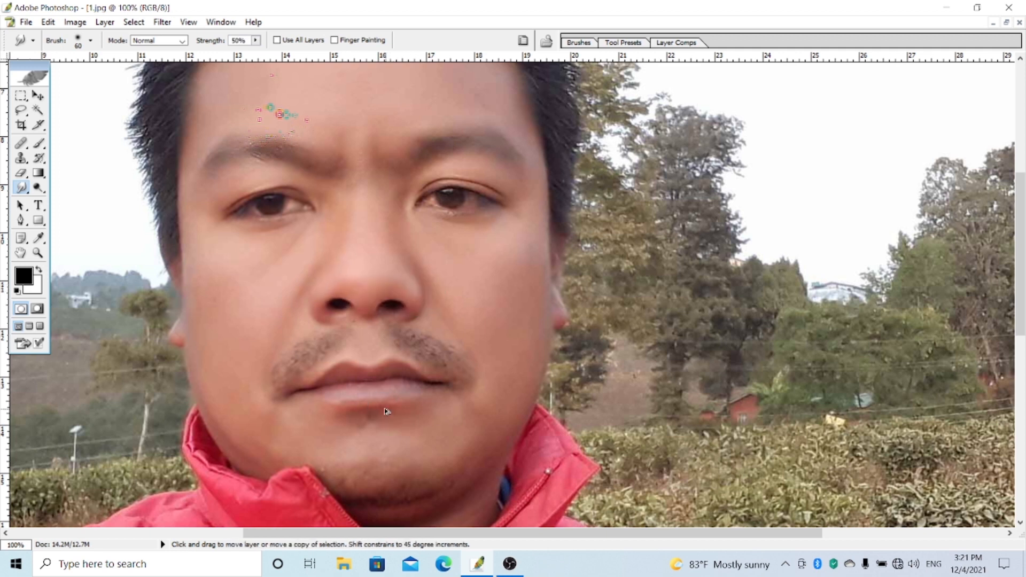
- Choose the Dodge tool and enlarge its brush to 175 px
scroll(374, 240, up, 3)
drag(323, 245, 259, 214)
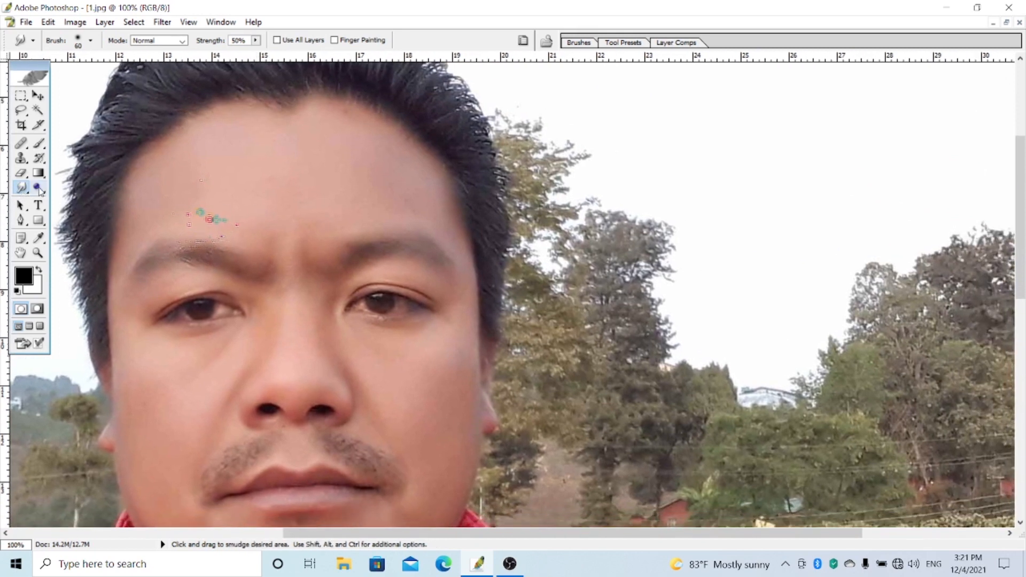
click(38, 188)
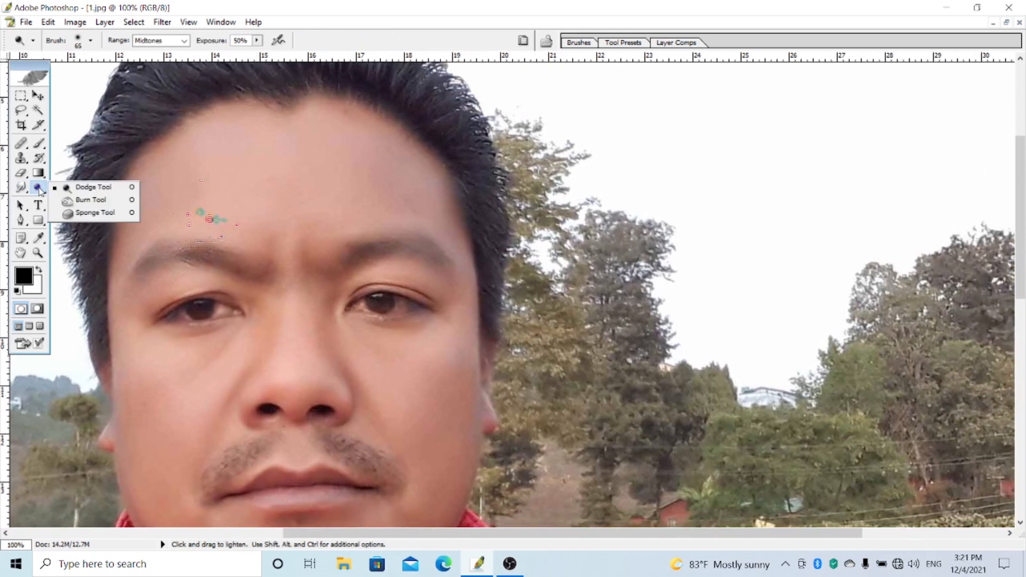
click(85, 187)
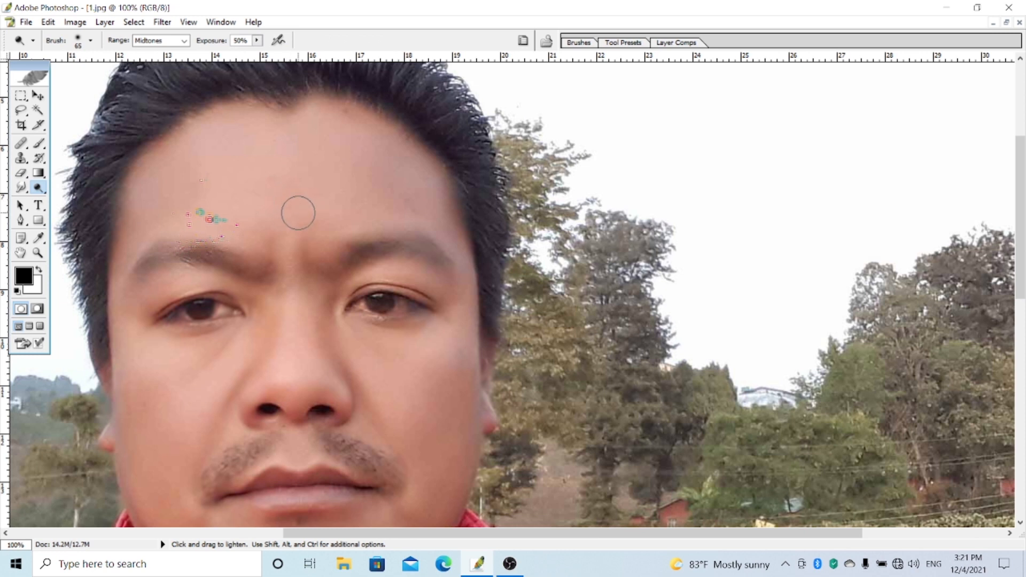
key(bracketright)
key(bracketright)
key(bracketright)
key(bracketright)
key(bracketright)
key(bracketright)
key(bracketright)
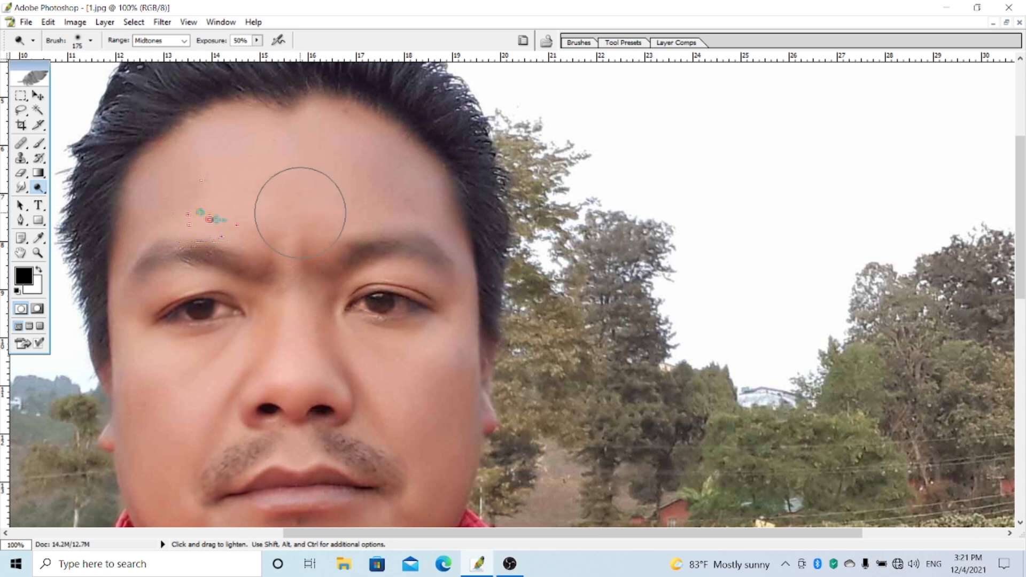
- Lighten the skin of the man's forehead, nose and cheeks with the Dodge tool on midtones at 50% exposure
mouse_move(300, 213)
mouse_down()
mouse_move(305, 183)
mouse_move(321, 198)
mouse_move(300, 210)
mouse_move(288, 241)
mouse_move(334, 242)
mouse_move(378, 318)
mouse_move(362, 243)
mouse_up()
key(space)
drag(362, 308, 293, 278)
drag(415, 252, 398, 277)
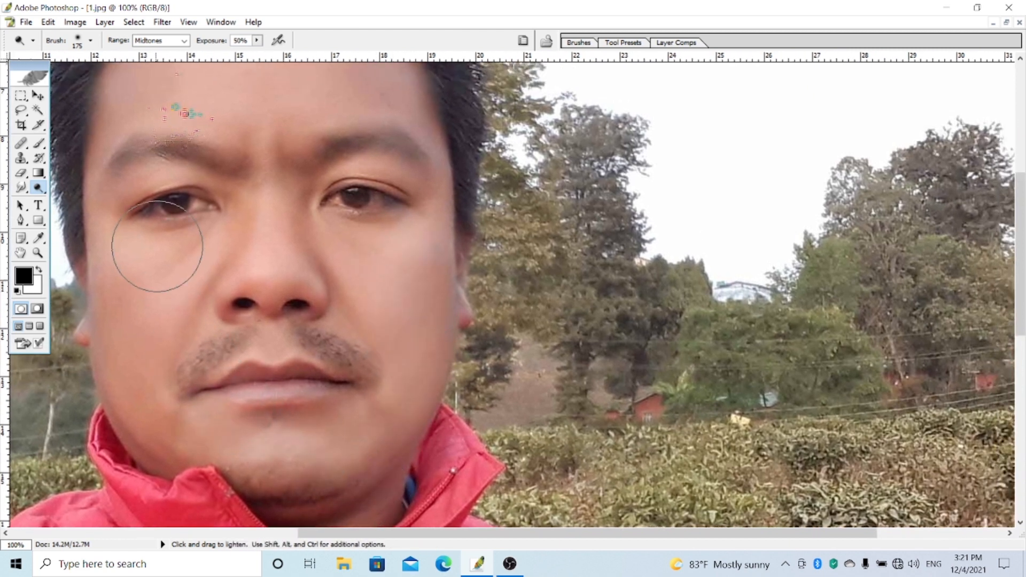
drag(142, 385, 170, 527)
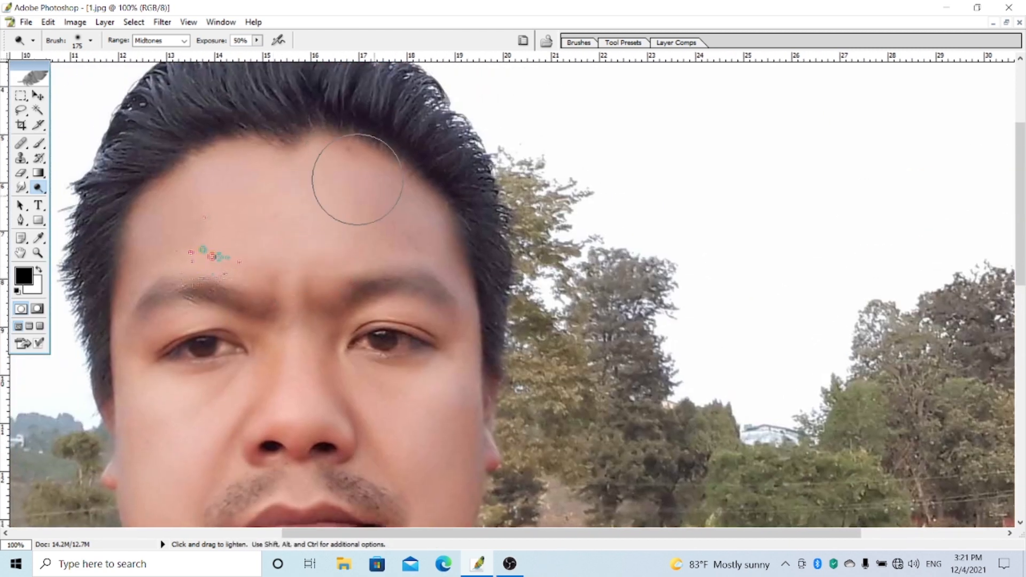
drag(407, 320, 451, 265)
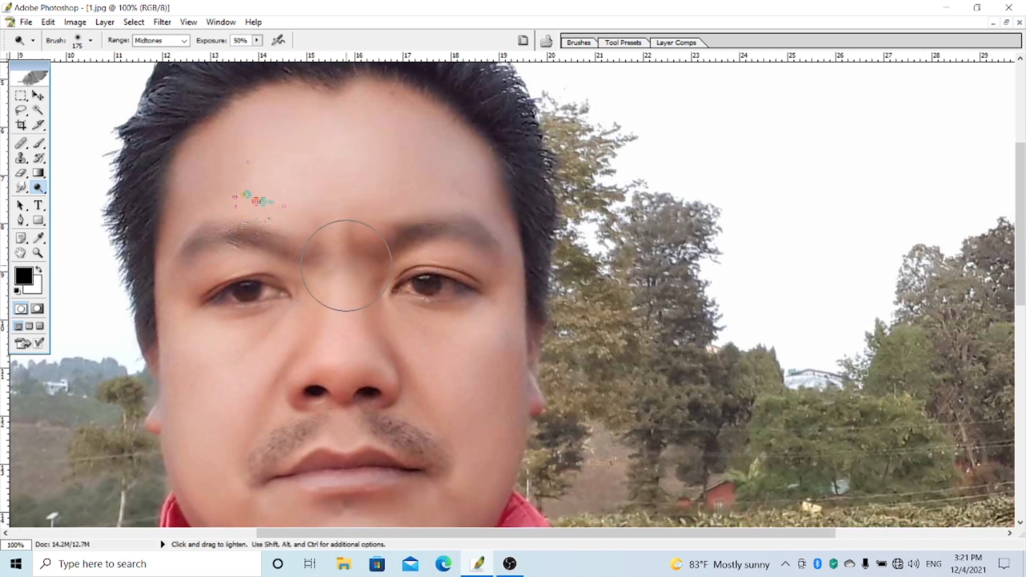
drag(407, 401, 475, 382)
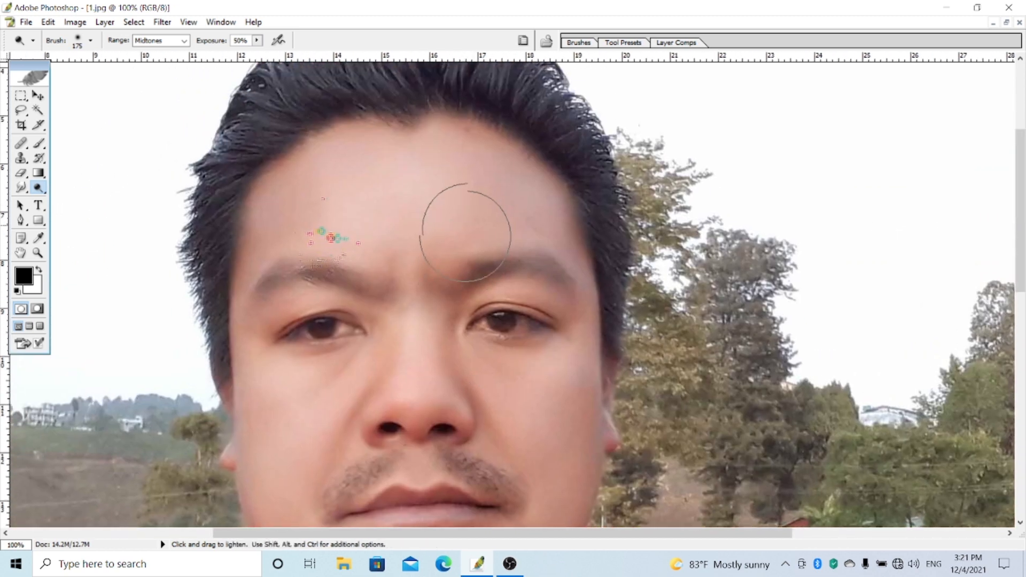
mouse_move(354, 475)
mouse_down()
mouse_move(365, 410)
mouse_move(346, 424)
mouse_up()
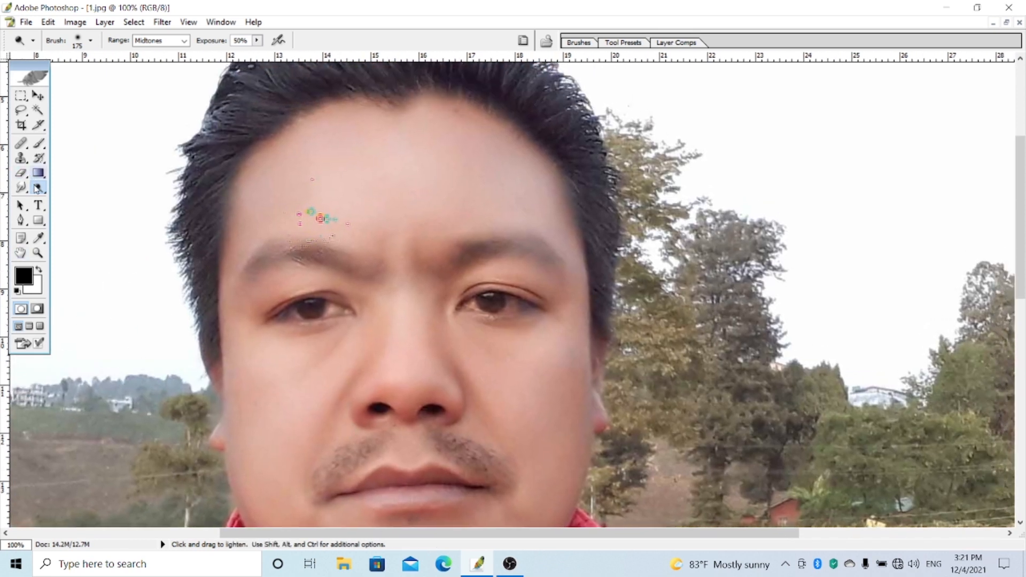
- Darken a diagonal patch on the man's lower right cheek with the Burn tool, using a 65 px brush
click(38, 192)
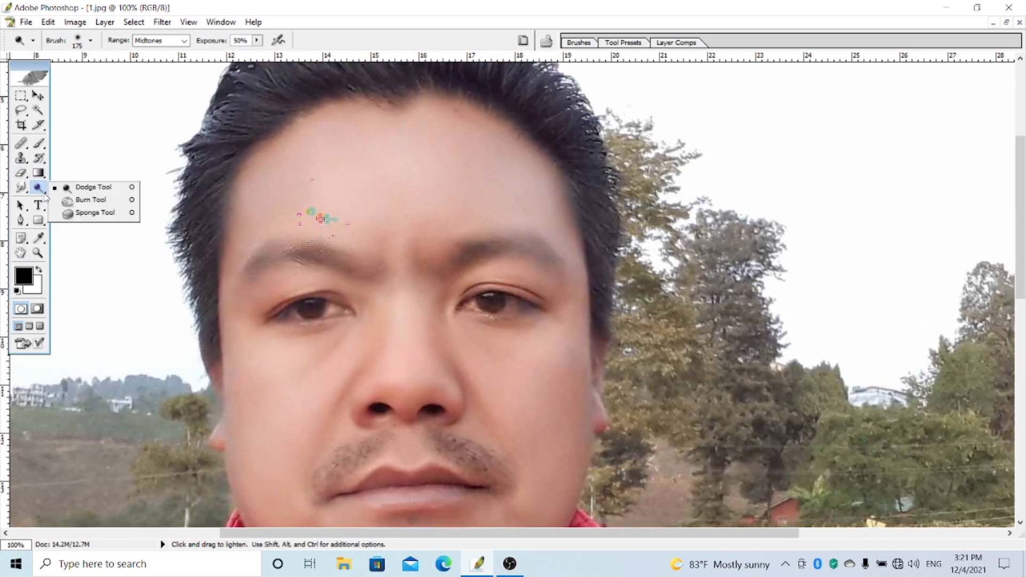
click(72, 201)
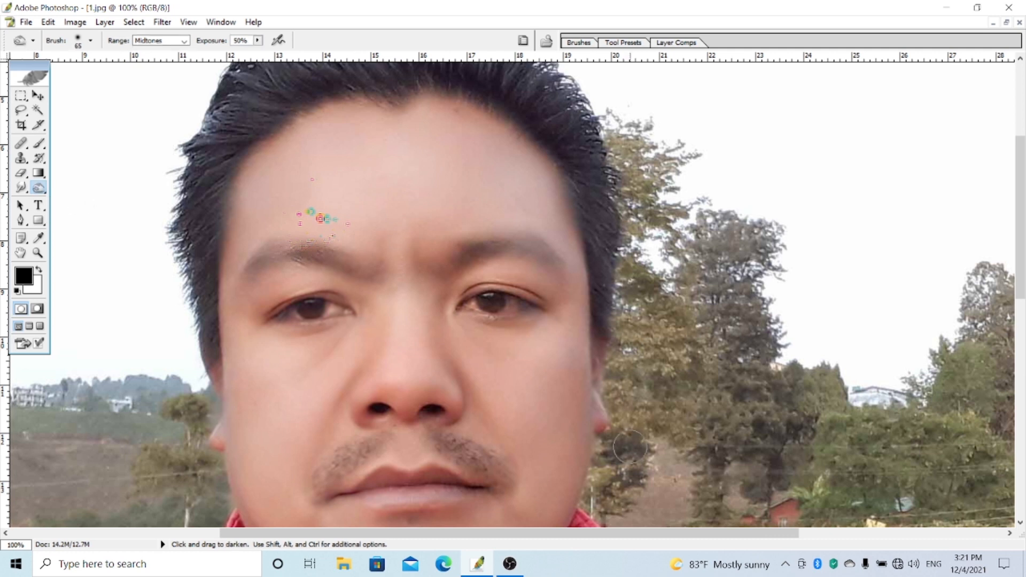
scroll(542, 394, down, 5)
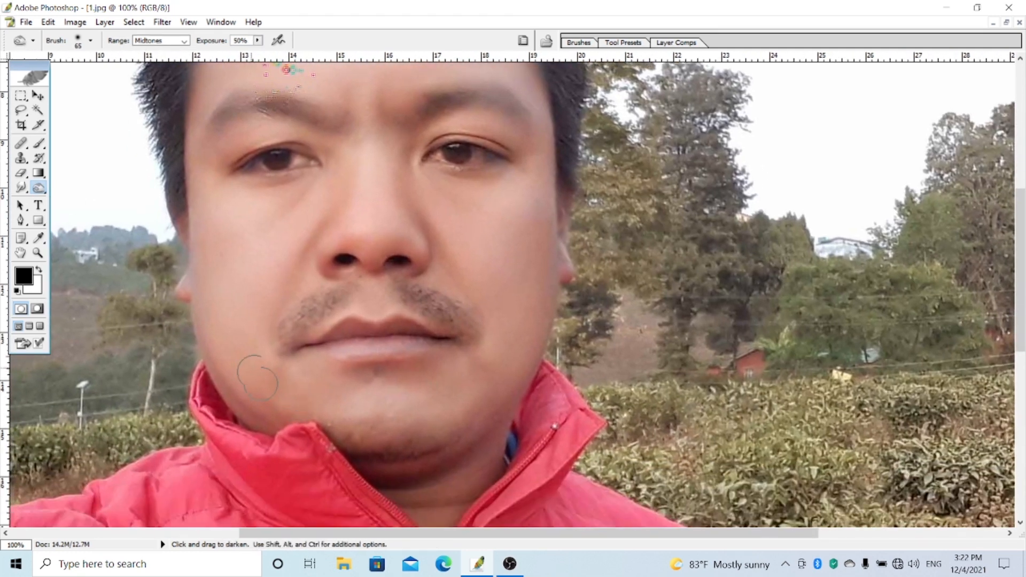
drag(220, 316, 246, 354)
mouse_move(212, 302)
mouse_down()
mouse_move(239, 363)
mouse_move(250, 363)
mouse_up()
drag(222, 306, 254, 365)
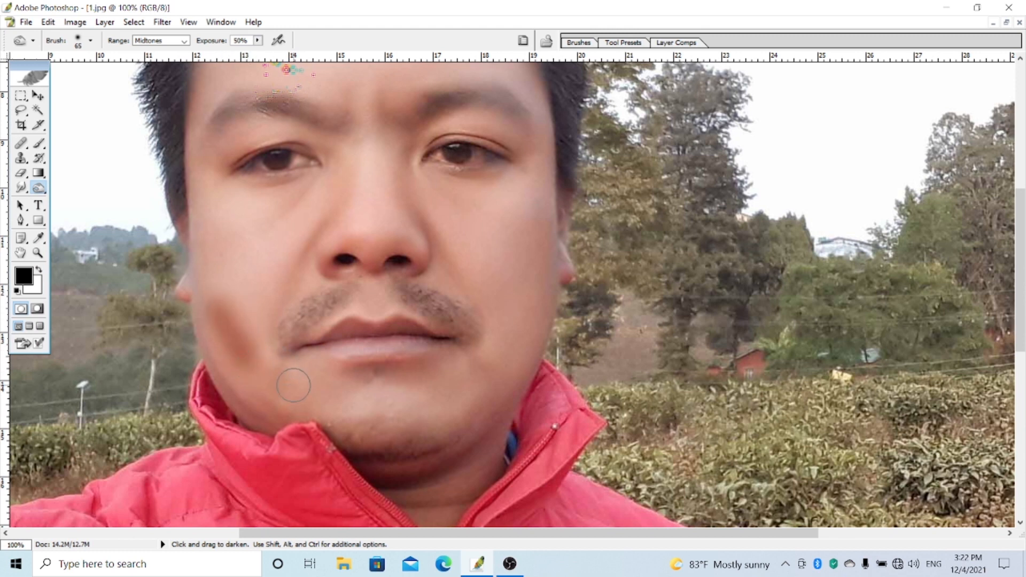
drag(321, 394, 320, 377)
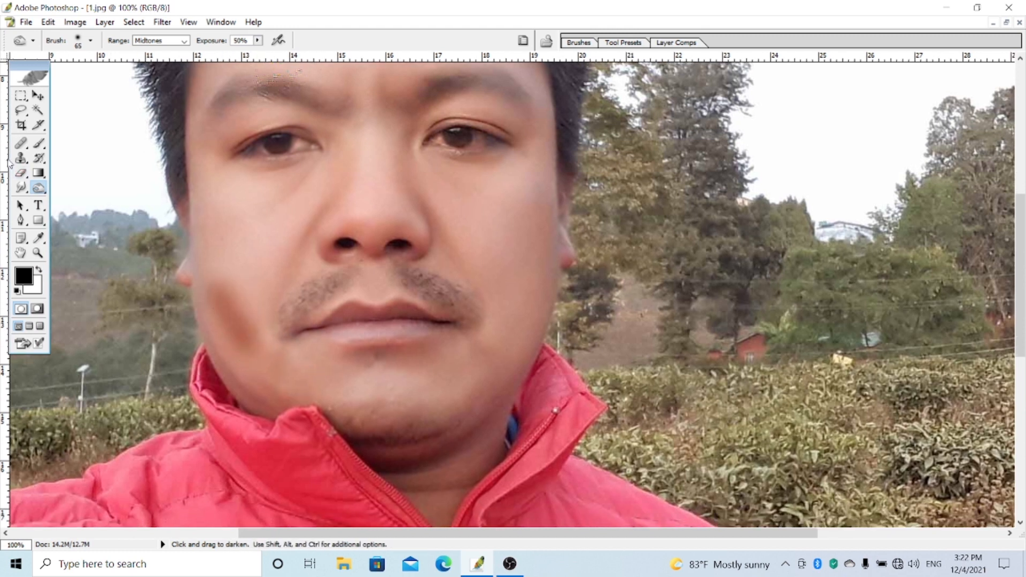
- Desaturate a patch of the man's right cheek beside the burned area with the Sponge tool
click(39, 190)
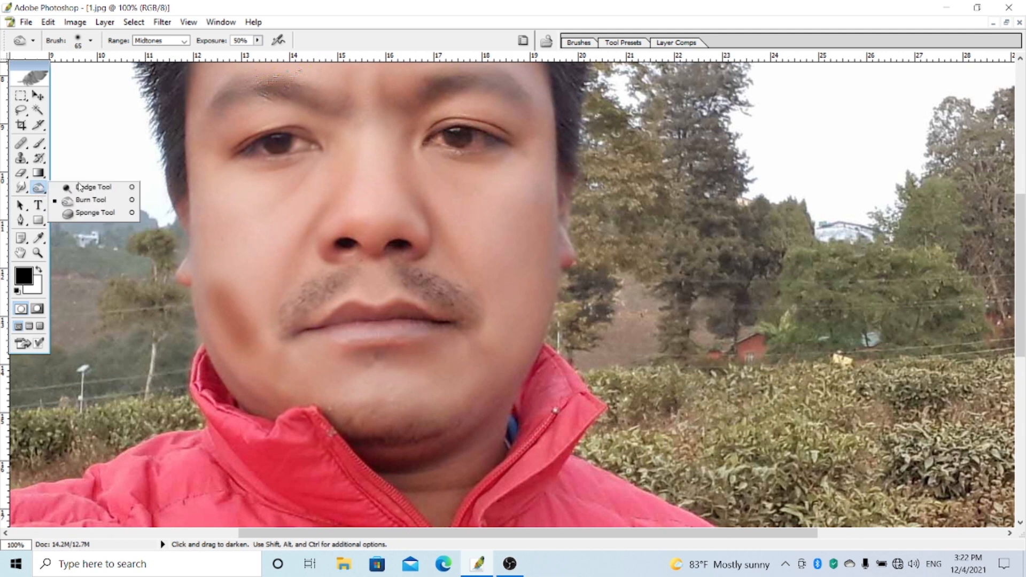
click(67, 214)
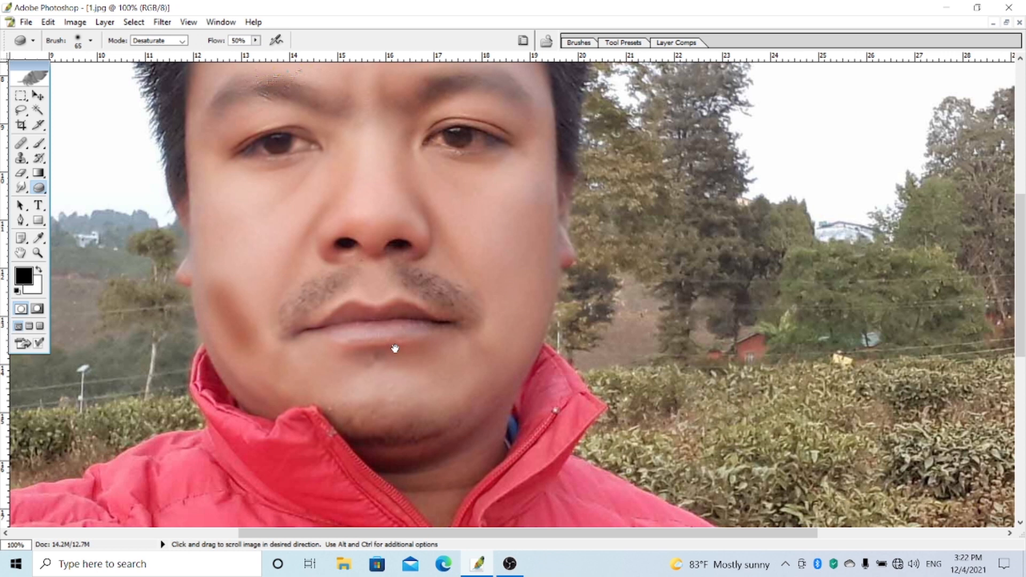
drag(398, 348, 333, 343)
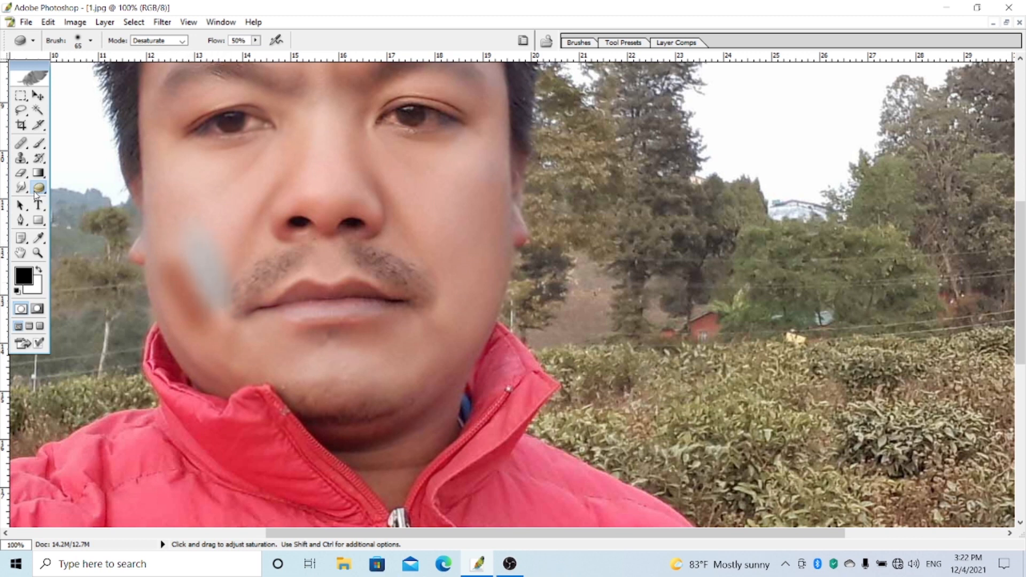
right_click(35, 194)
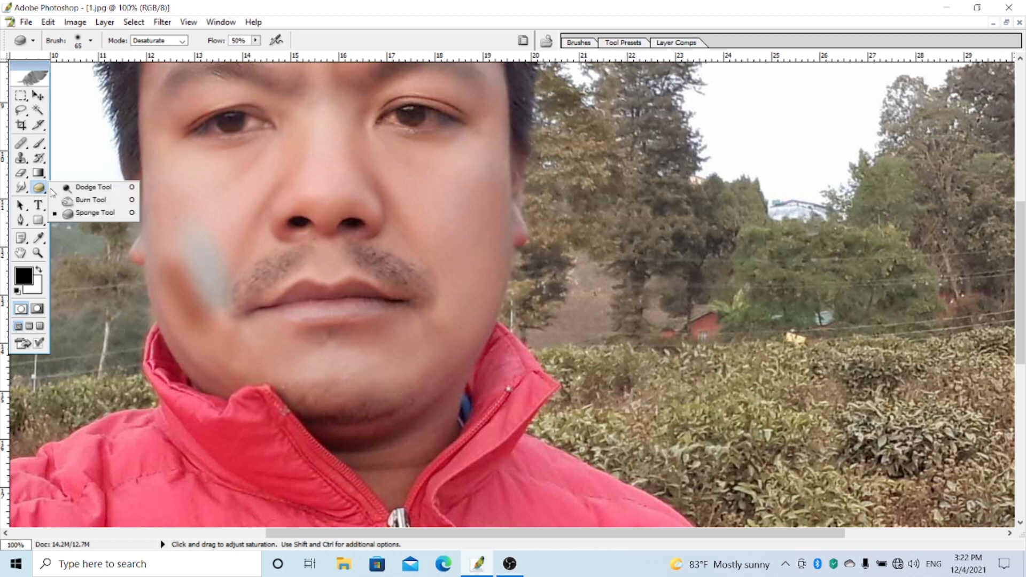
click(69, 213)
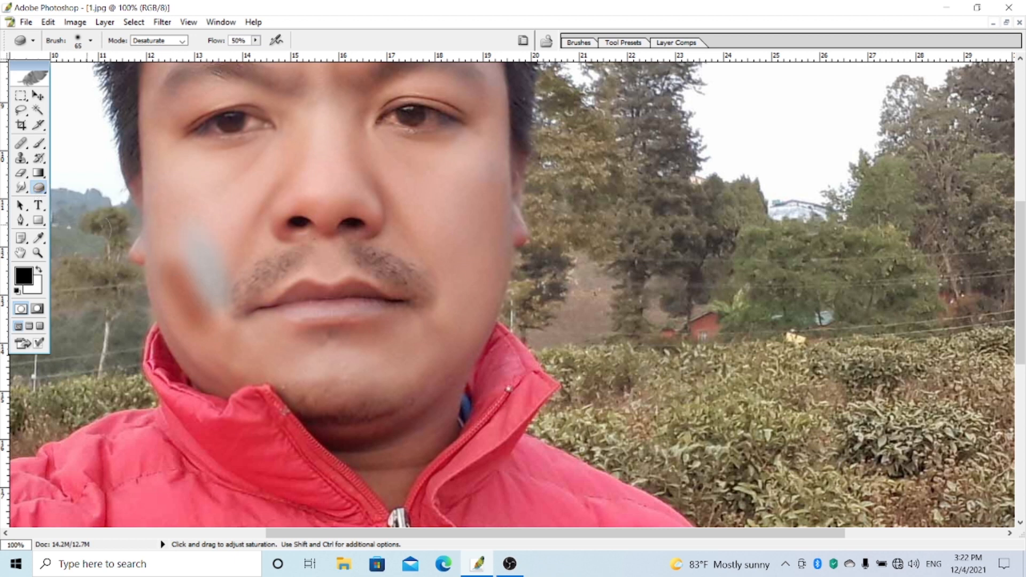
right_click(39, 196)
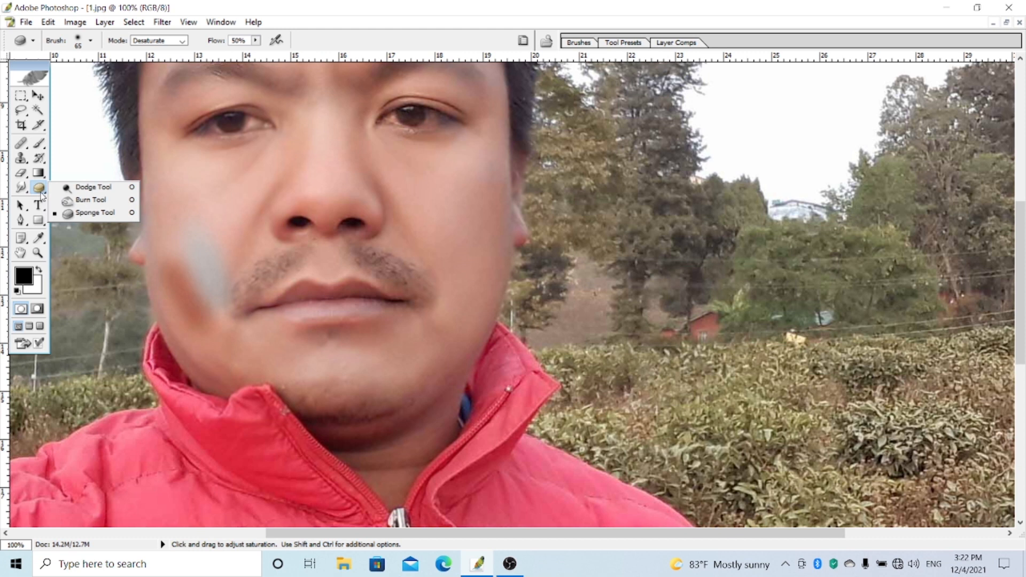
- Review the Dodge, Burn and Sponge tool group and the Blur, Sharpen and Smudge group, leaving the Blur tool selected
click(75, 201)
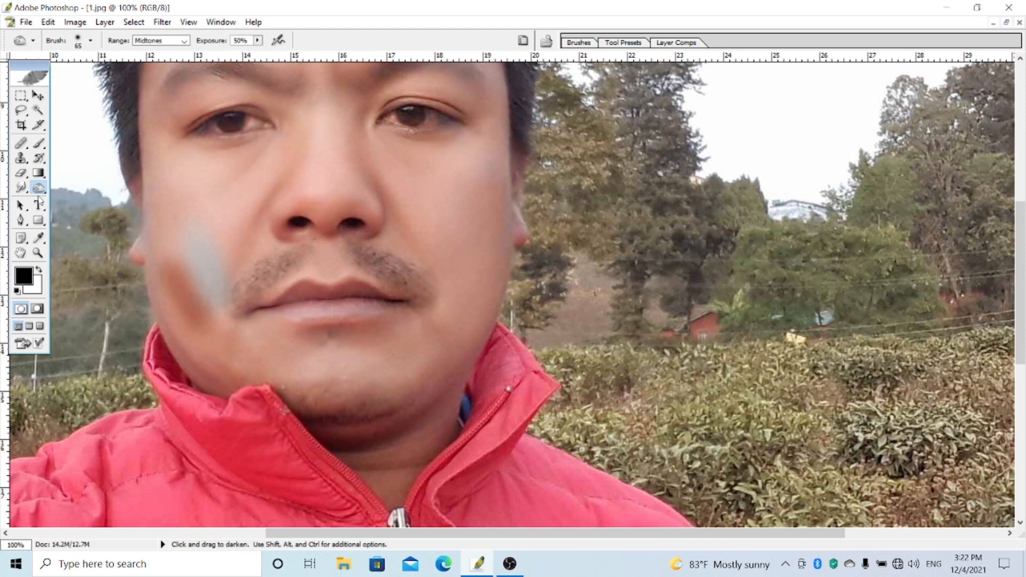
right_click(38, 189)
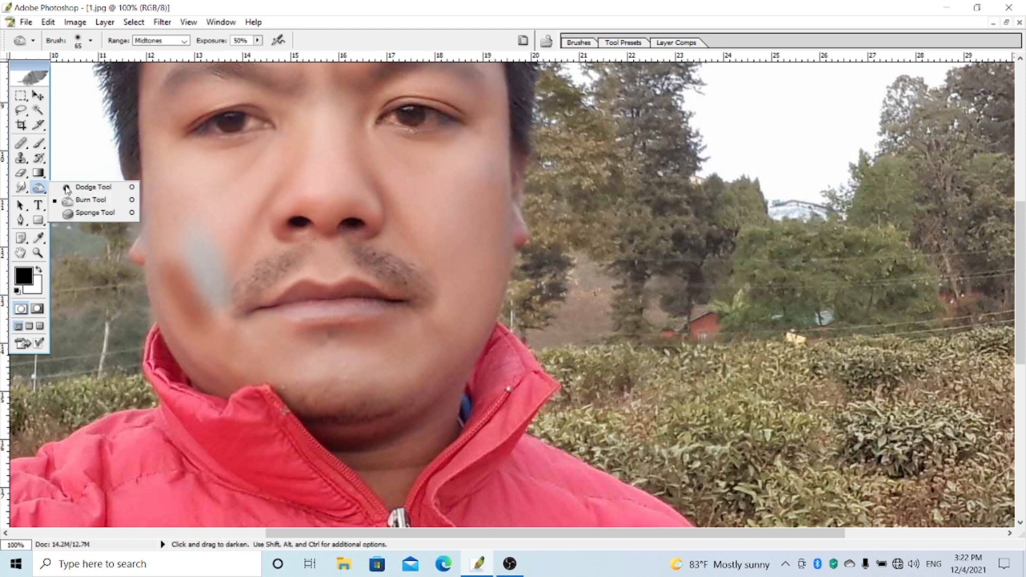
click(80, 187)
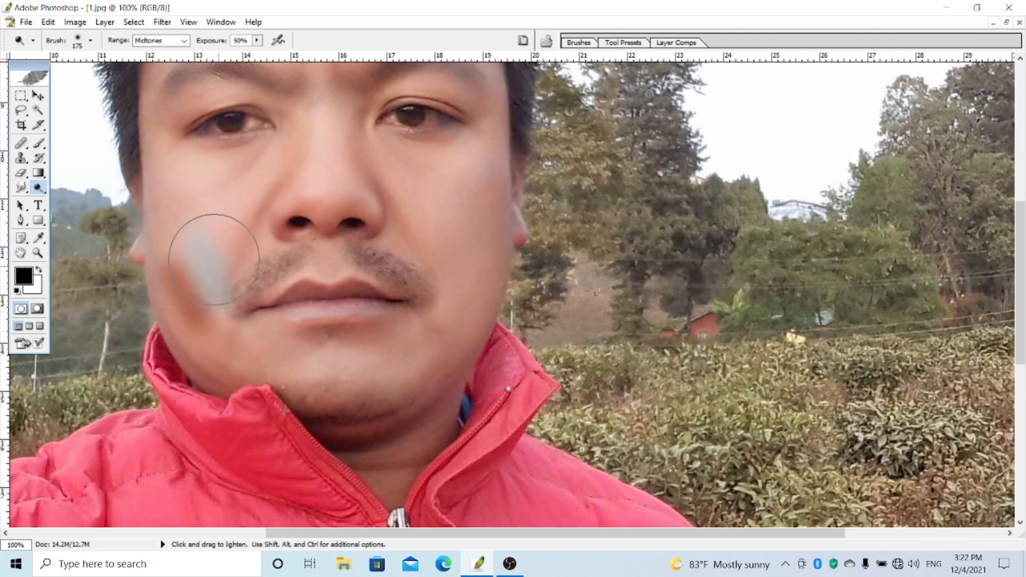
scroll(235, 214, up, 5)
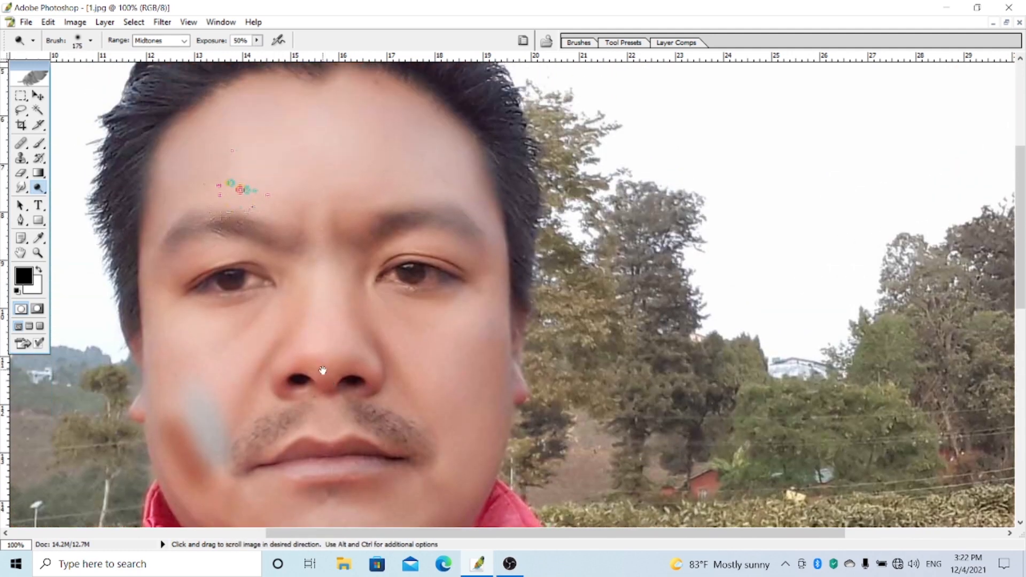
drag(21, 188, 49, 197)
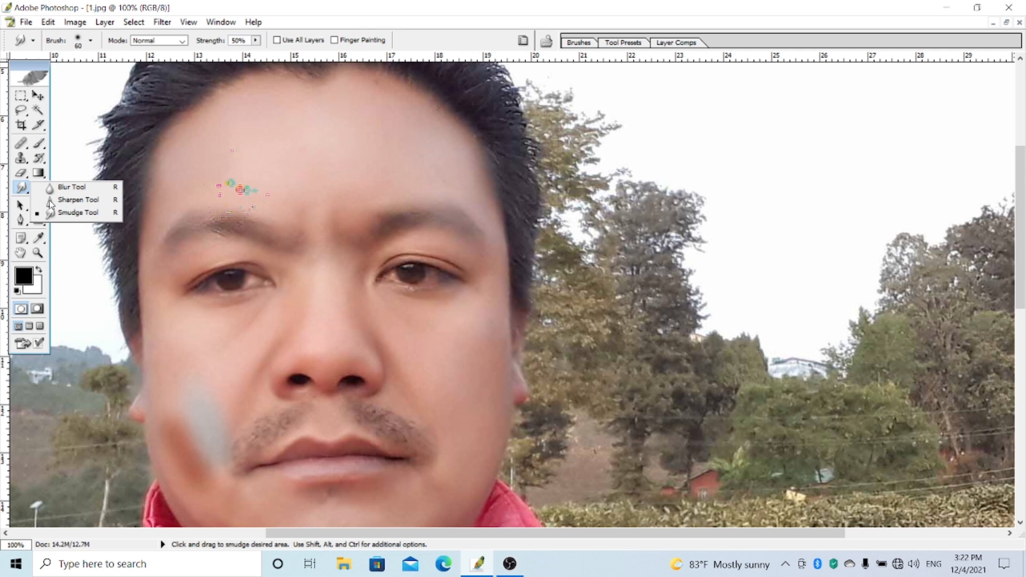
click(59, 187)
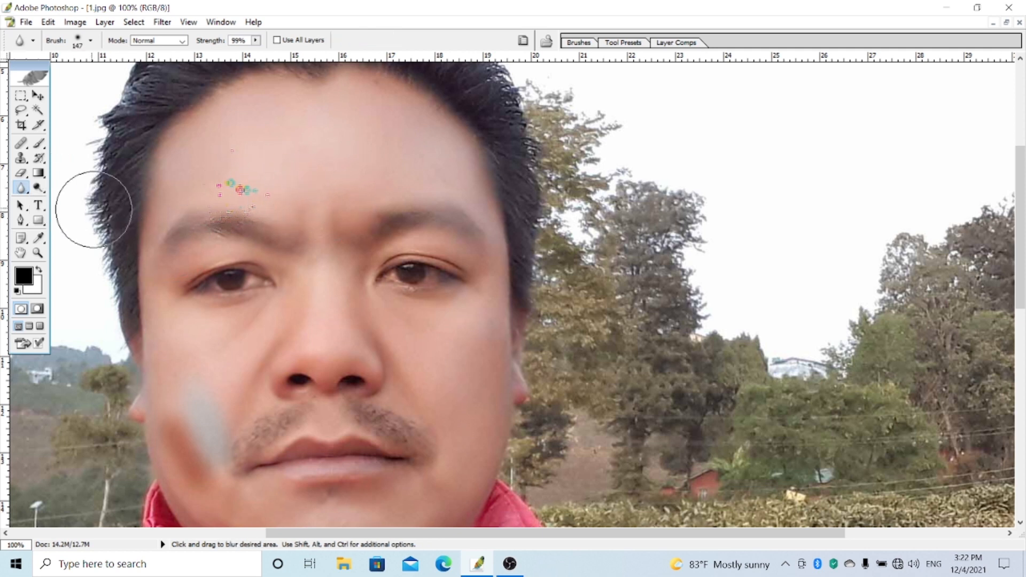
click(21, 191)
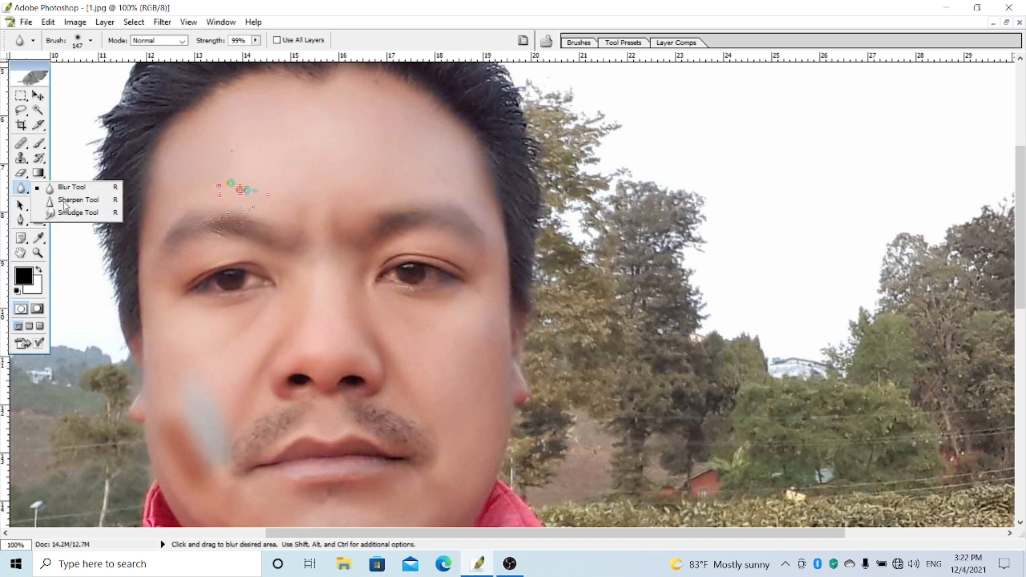
click(22, 189)
click(41, 187)
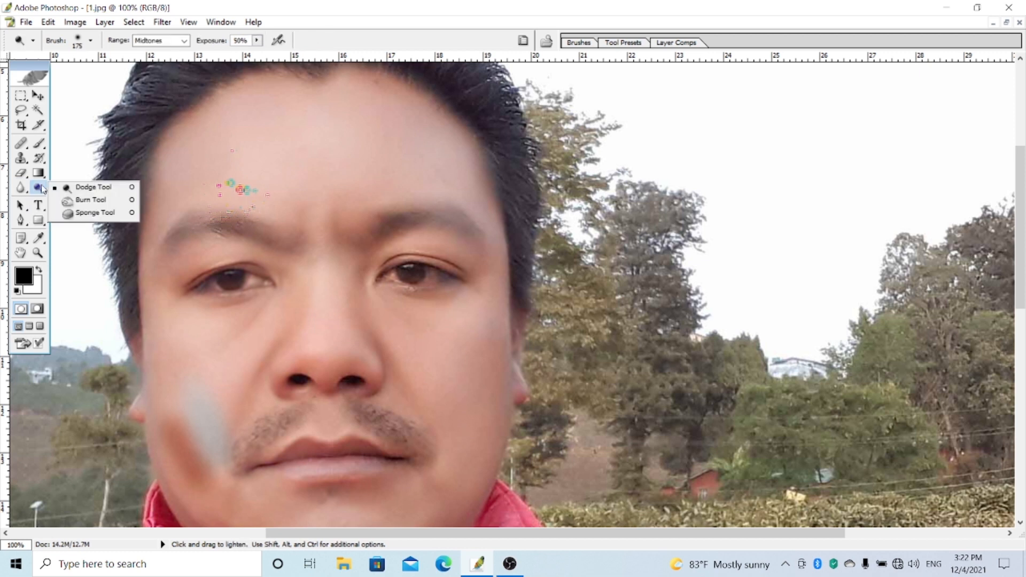
click(23, 192)
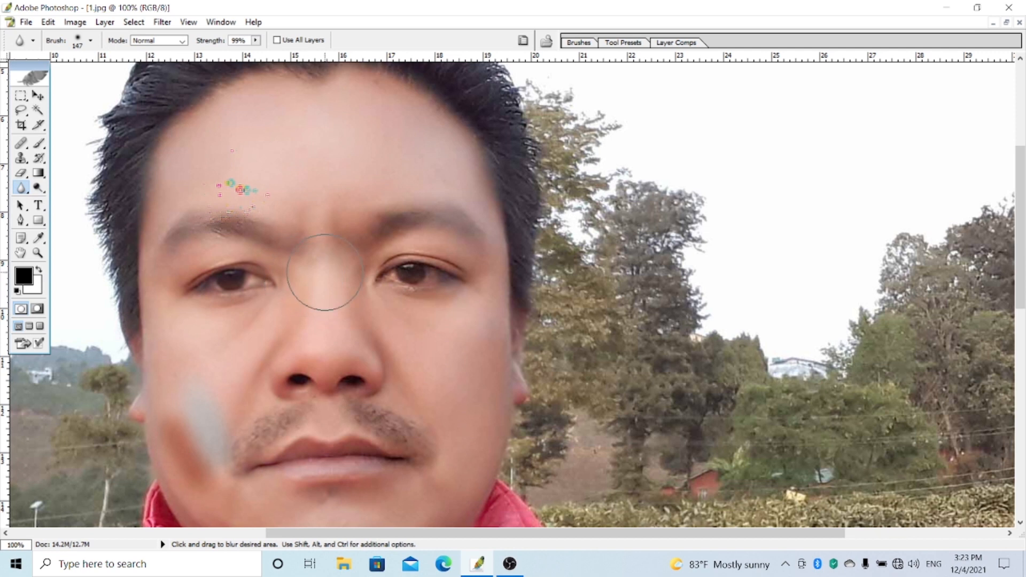
- Close the retouched portrait without saving and reopen the original 1.jpg
click(1019, 23)
click(515, 223)
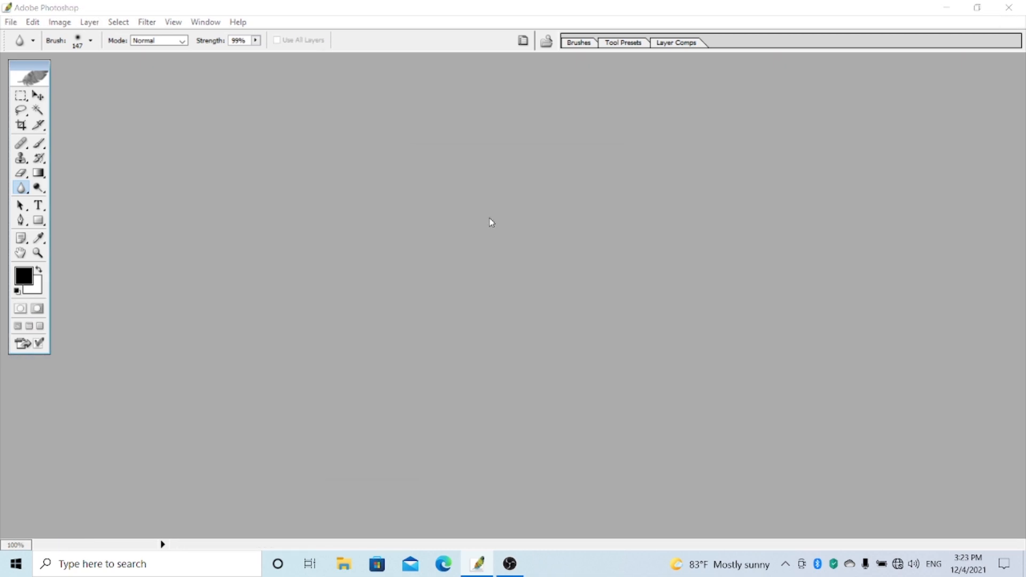
key(ctrl+o)
click(495, 160)
double_click(495, 169)
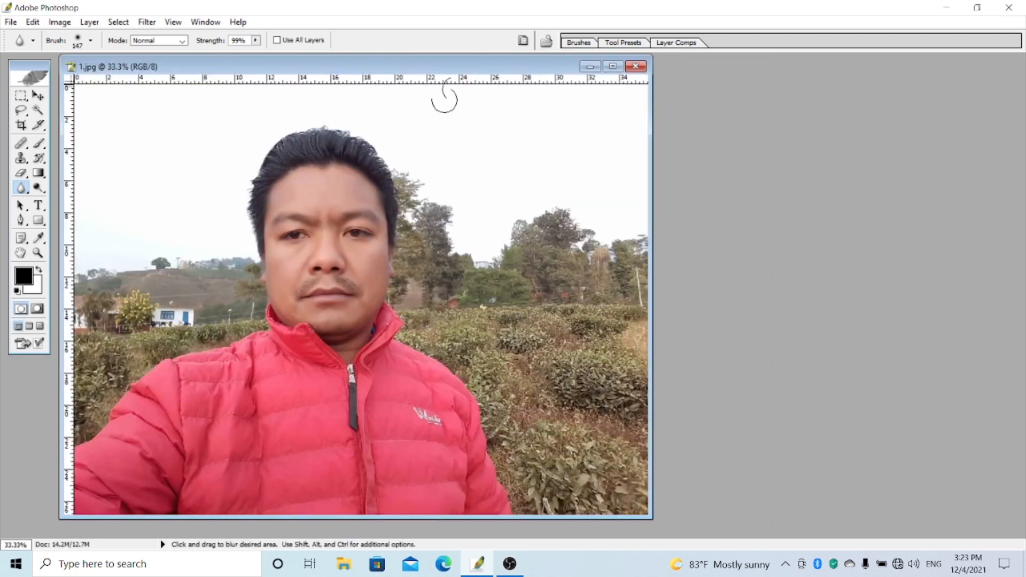
- Duplicate the portrait as "1 copy" and move the copy's window down to uncover the original's title bar
right_click(413, 64)
click(449, 71)
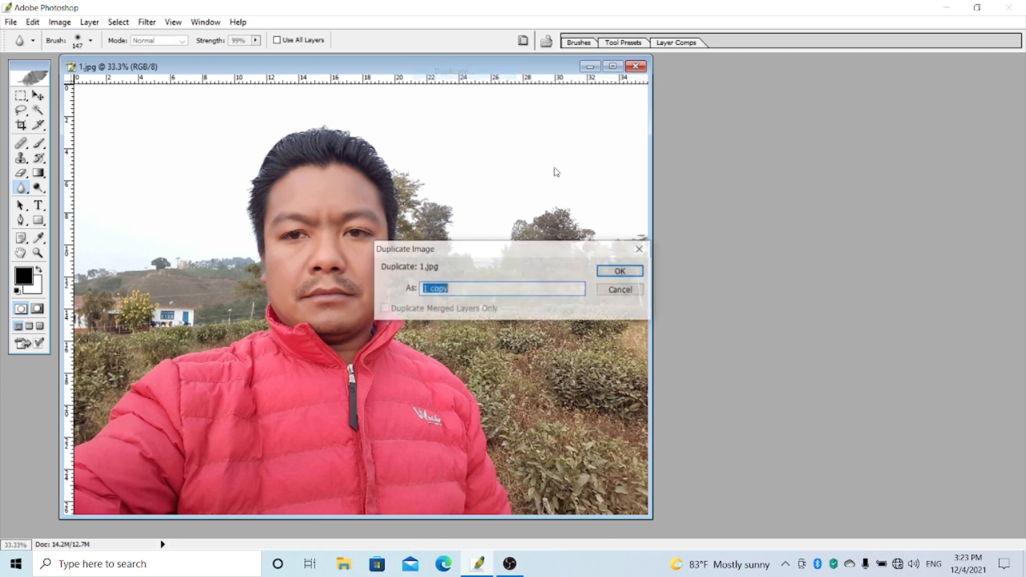
click(622, 272)
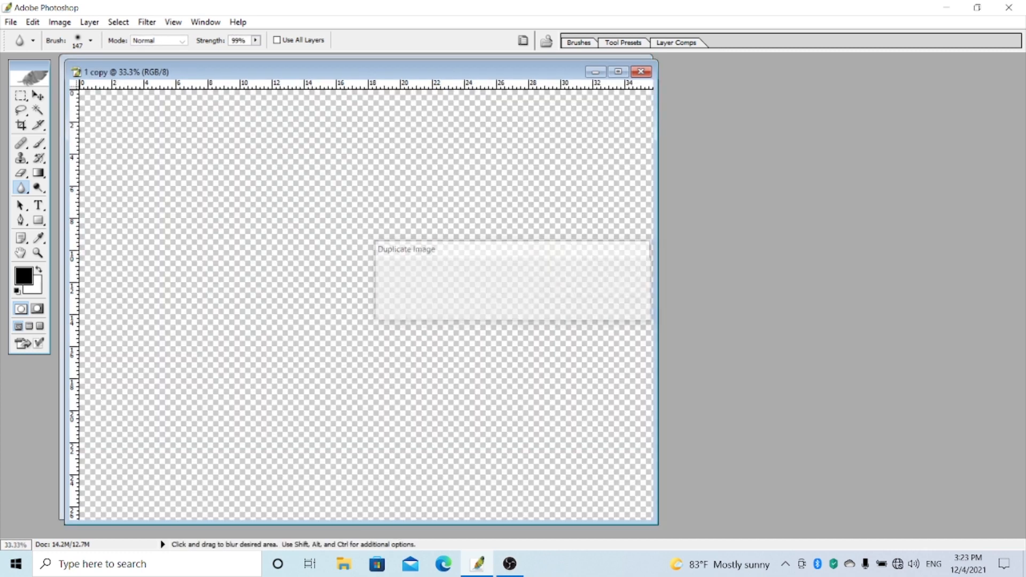
drag(458, 63, 458, 121)
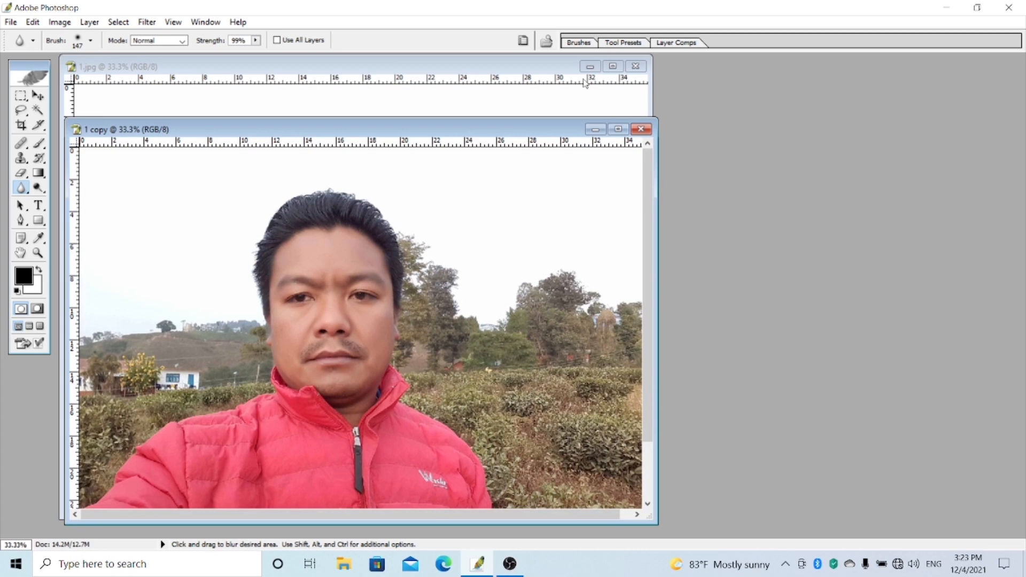
- Maximize 1.jpg and smooth the man's forehead with the Blur tool, using a 147 px brush at 99% strength
click(613, 66)
scroll(603, 230, up, 3)
scroll(449, 373, up, 1)
drag(620, 382, 315, 205)
scroll(318, 219, up, 4)
scroll(377, 345, down, 3)
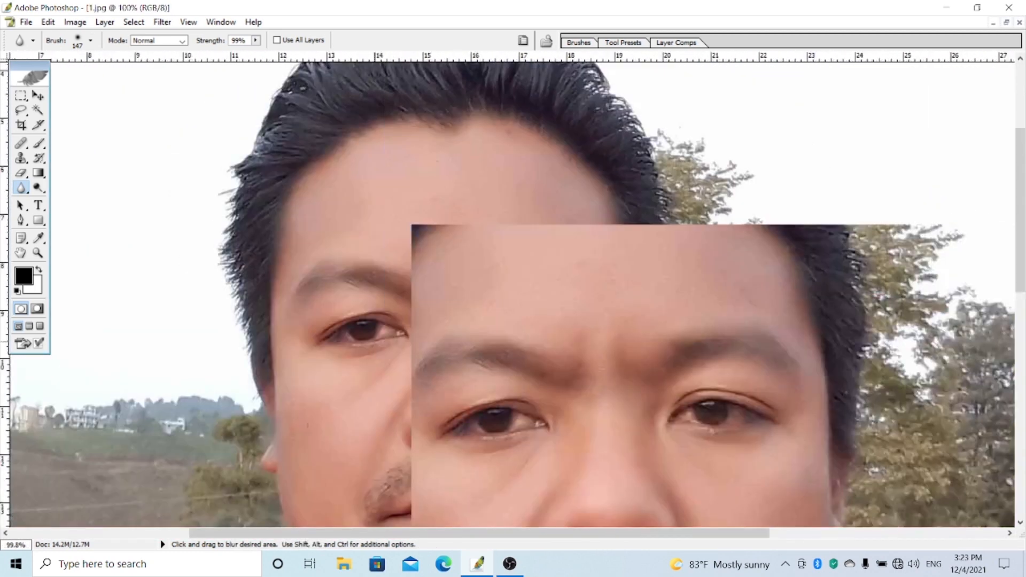
scroll(513, 293, down, 3)
drag(173, 205, 207, 244)
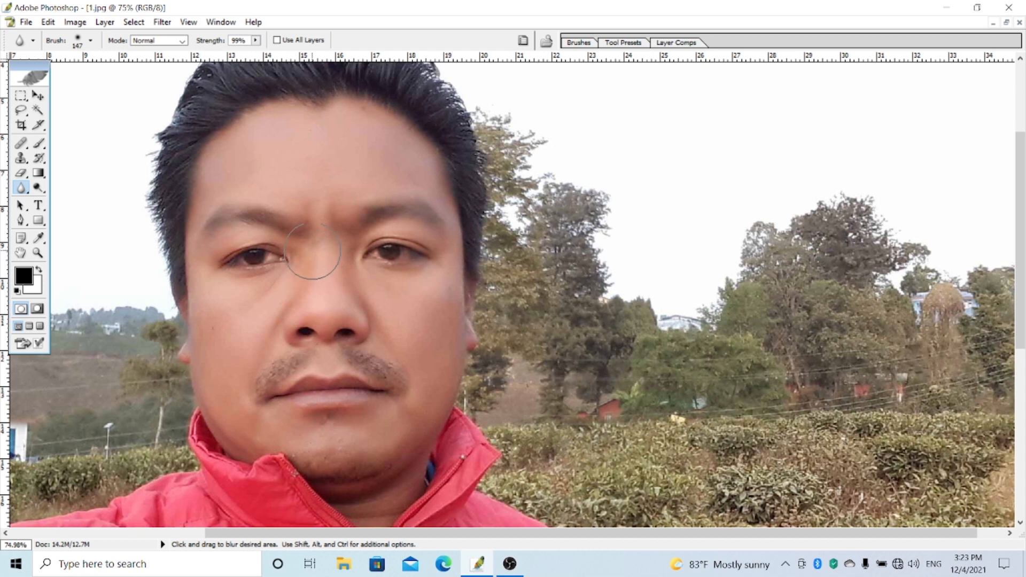
- Smooth the skin of the man's cheeks, nose and chin with the Blur tool at 99% strength
scroll(270, 304, down, 3)
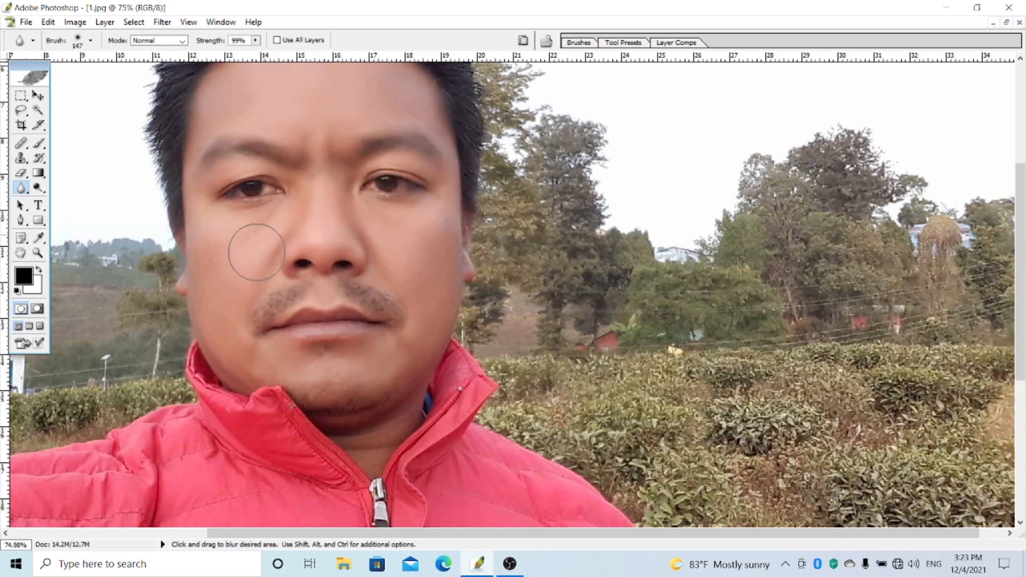
scroll(181, 241, up, 2)
scroll(182, 241, right, 1)
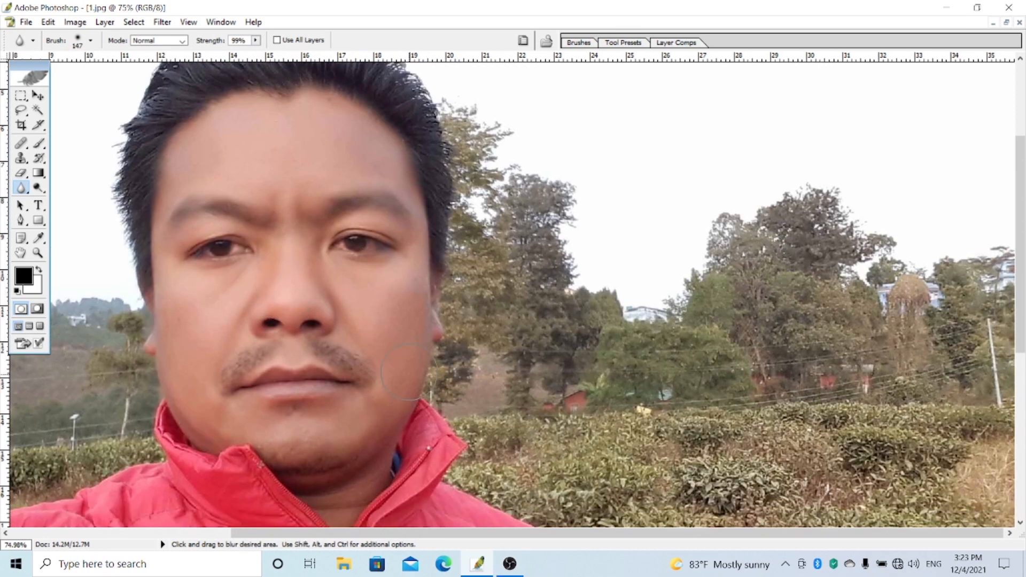
scroll(416, 382, left, 2)
drag(241, 252, 304, 260)
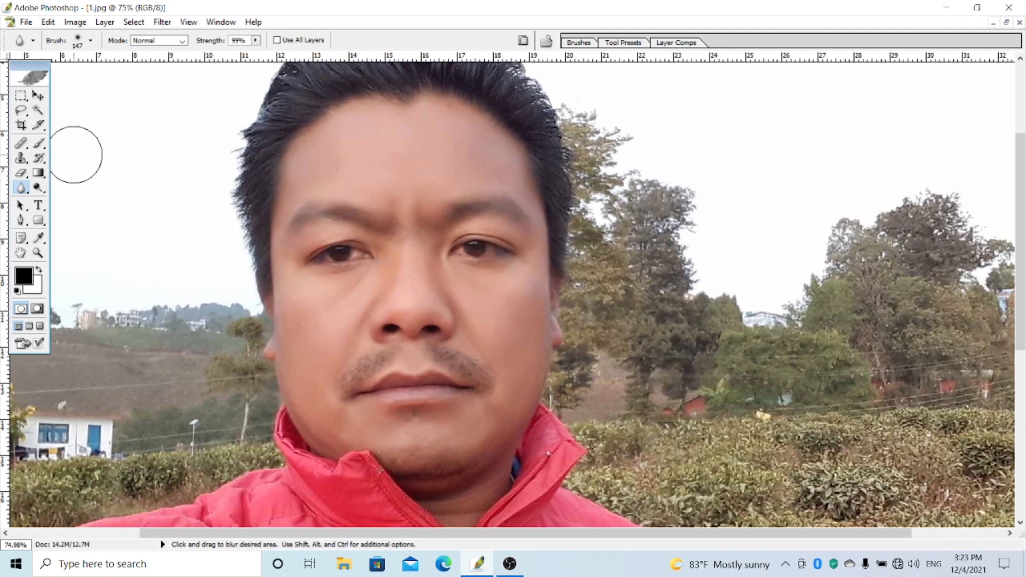
- Brighten the whole photo with a Curves adjustment on the RGB channel, mapping input 108 to output 127
click(79, 24)
mouse_move(105, 58)
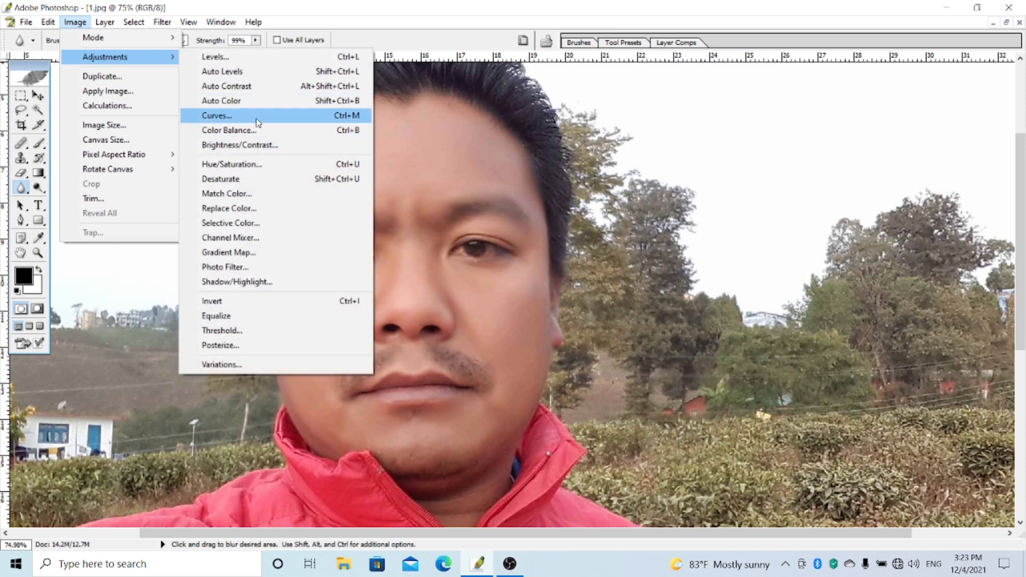
click(216, 117)
drag(540, 165, 796, 209)
drag(743, 301, 733, 300)
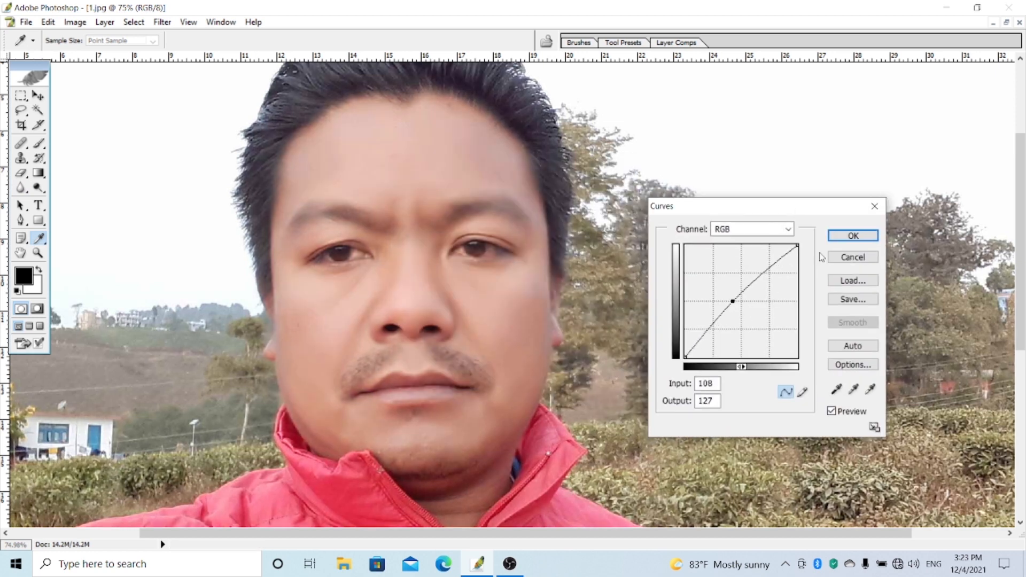
click(853, 235)
- Lighten the man's forehead, nose, cheeks and chin with the Dodge tool, using a 175 px brush on midtones at 50% exposure
key(r)
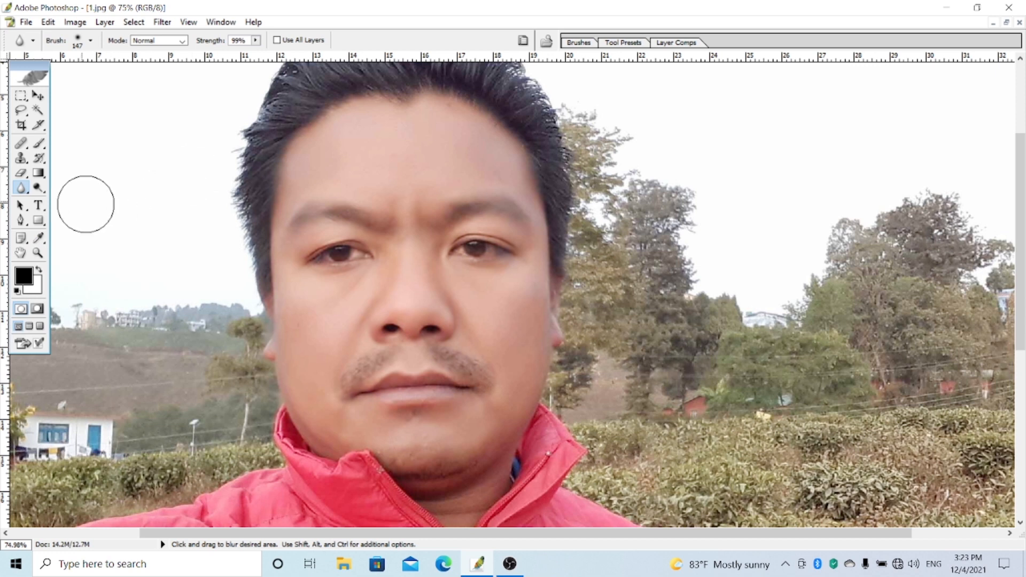
click(38, 187)
click(79, 189)
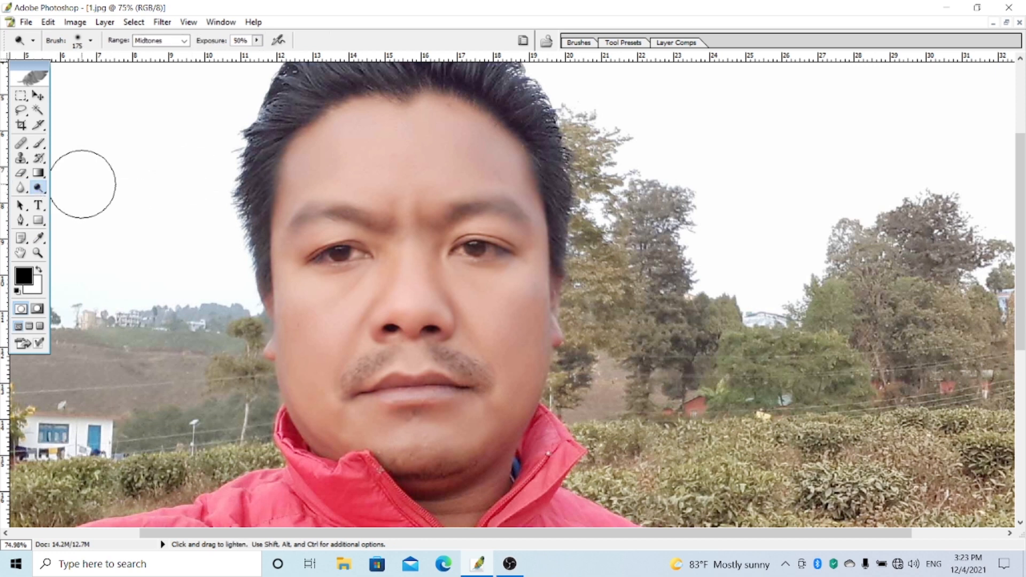
mouse_move(337, 172)
mouse_down()
mouse_move(363, 135)
mouse_move(319, 151)
mouse_move(281, 213)
mouse_move(346, 169)
mouse_move(356, 144)
mouse_move(464, 155)
mouse_move(443, 134)
mouse_move(531, 200)
mouse_move(433, 183)
mouse_move(421, 267)
mouse_move(333, 352)
mouse_move(298, 327)
mouse_move(293, 266)
mouse_move(332, 401)
mouse_move(344, 404)
mouse_move(413, 263)
mouse_move(483, 345)
mouse_move(483, 308)
mouse_move(533, 289)
mouse_move(539, 302)
mouse_move(531, 204)
mouse_move(536, 402)
mouse_move(535, 390)
mouse_move(432, 487)
mouse_move(454, 456)
mouse_move(325, 427)
mouse_move(435, 458)
mouse_up()
- Undo the last Dodge strokes on the lower face and lighten the cheeks and chin again
key(ctrl+z)
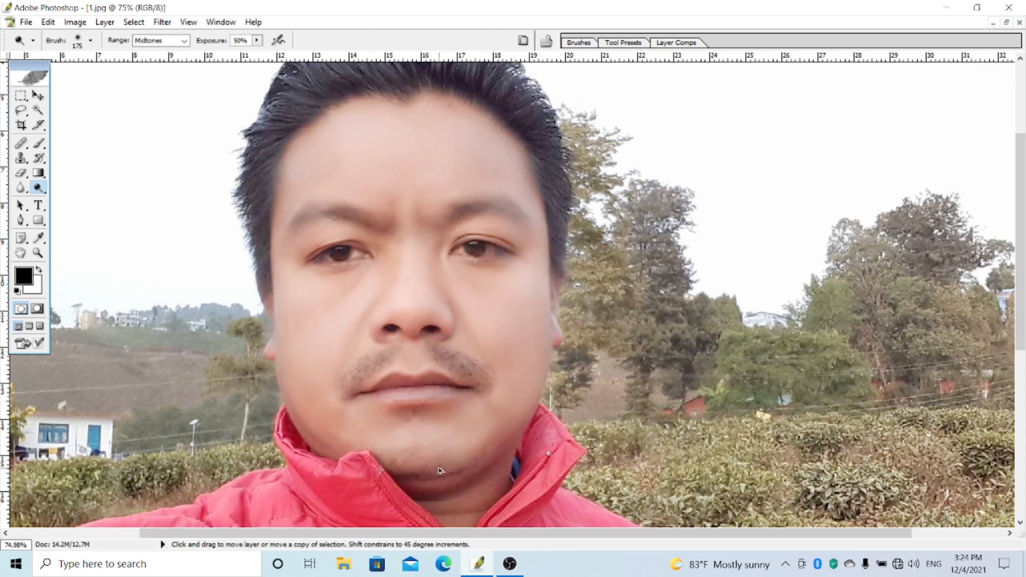
key(ctrl+alt+z)
key(ctrl+alt+z)
key(ctrl+alt+z)
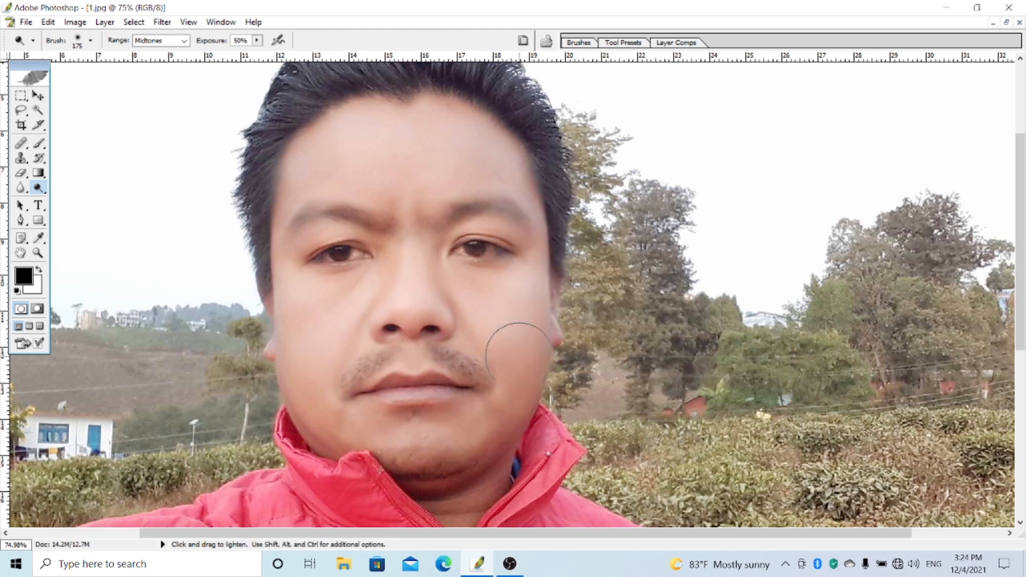
mouse_move(429, 486)
mouse_down()
mouse_move(429, 376)
mouse_move(458, 477)
mouse_up()
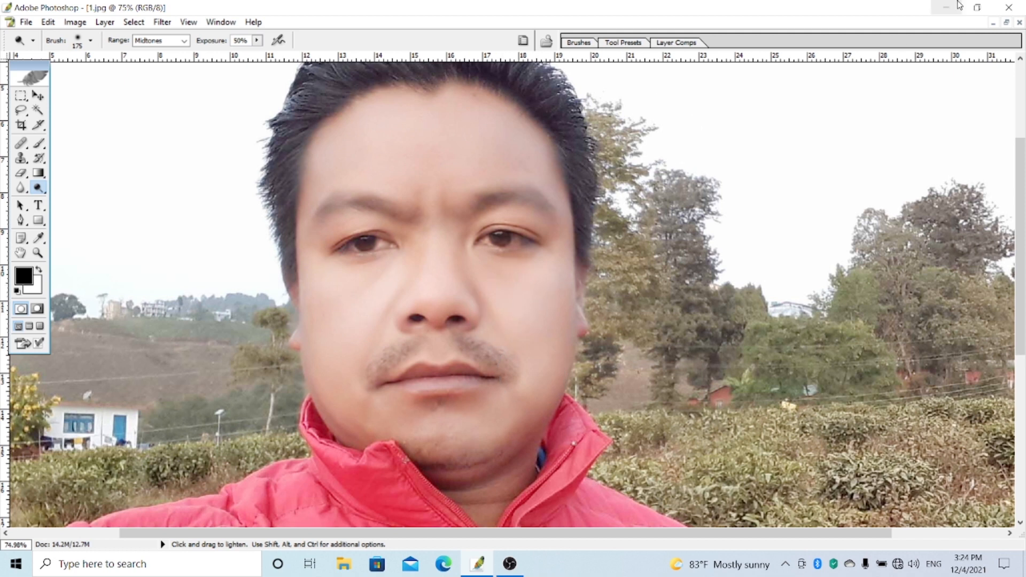
- Restore and narrow the image windows, placing the retouched 1.jpg and the untouched copy side by side with the retouched face in view
click(1006, 23)
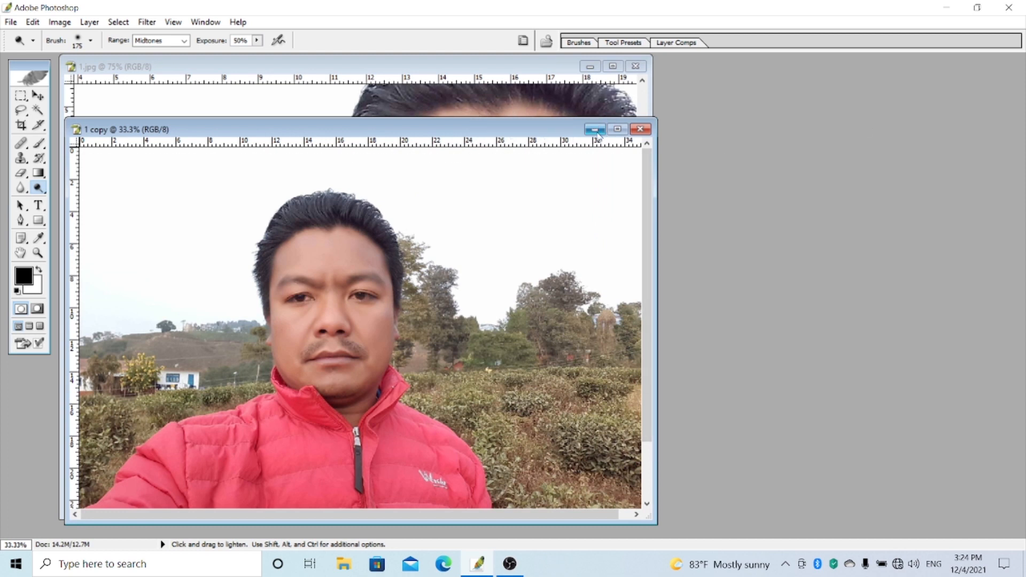
drag(656, 189, 486, 188)
drag(356, 126, 885, 76)
drag(502, 70, 367, 82)
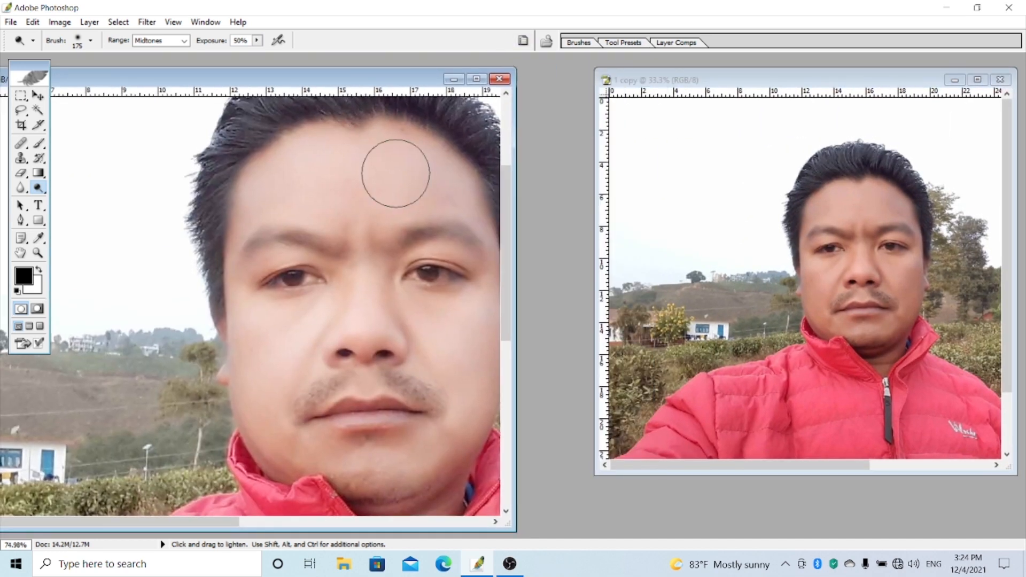
drag(393, 297, 305, 298)
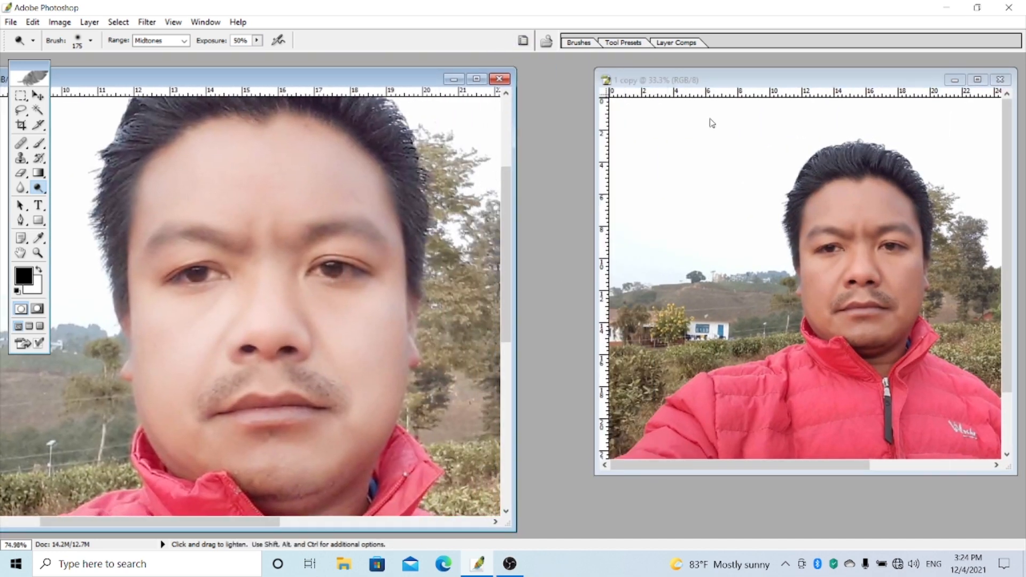
- Zoom the untouched copy to 66.7% and enlarge its window to compare its face with the retouched one
scroll(847, 313, down, 2)
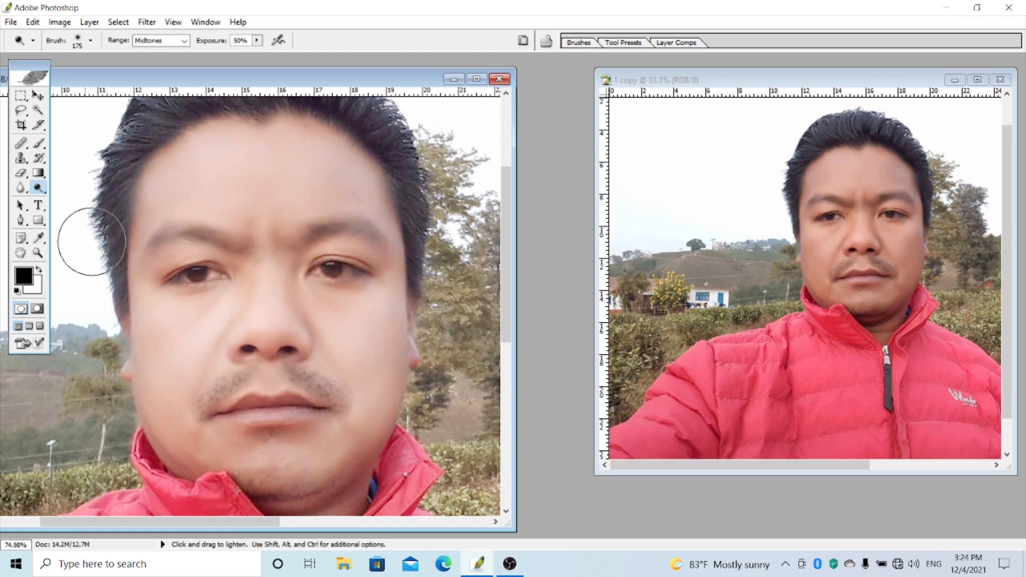
click(38, 253)
click(855, 278)
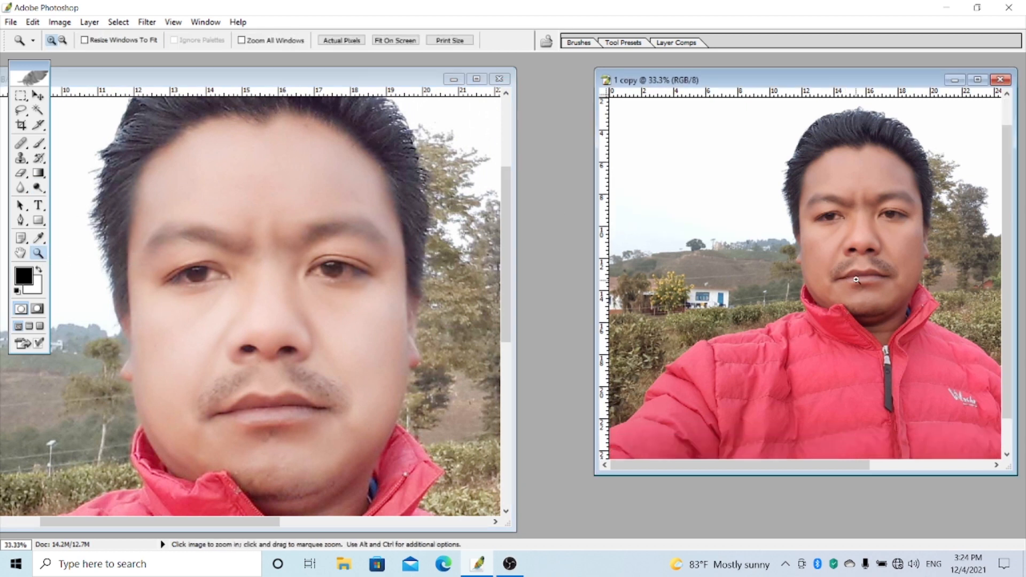
click(870, 252)
click(829, 187)
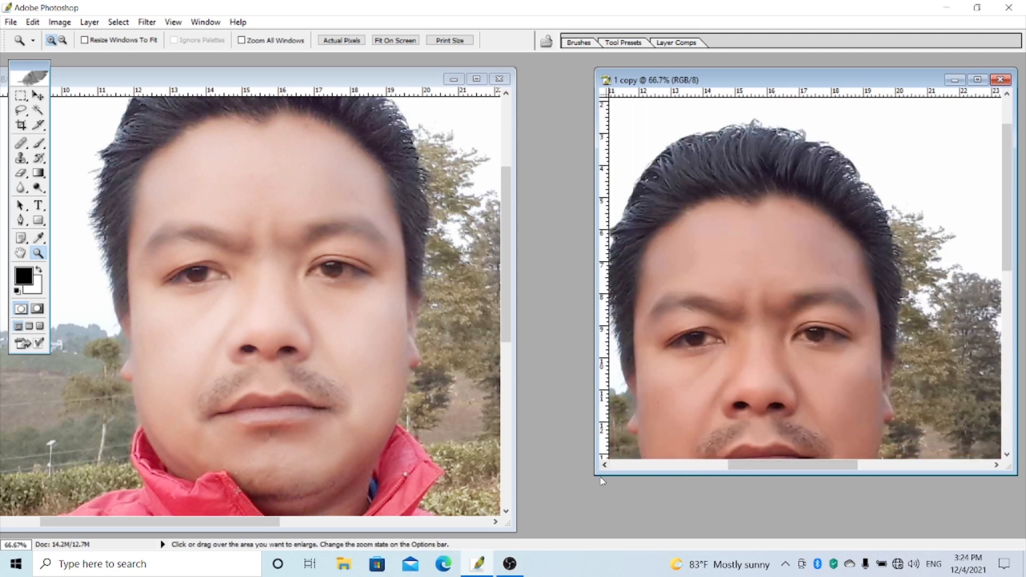
drag(595, 474, 511, 536)
drag(678, 411, 716, 334)
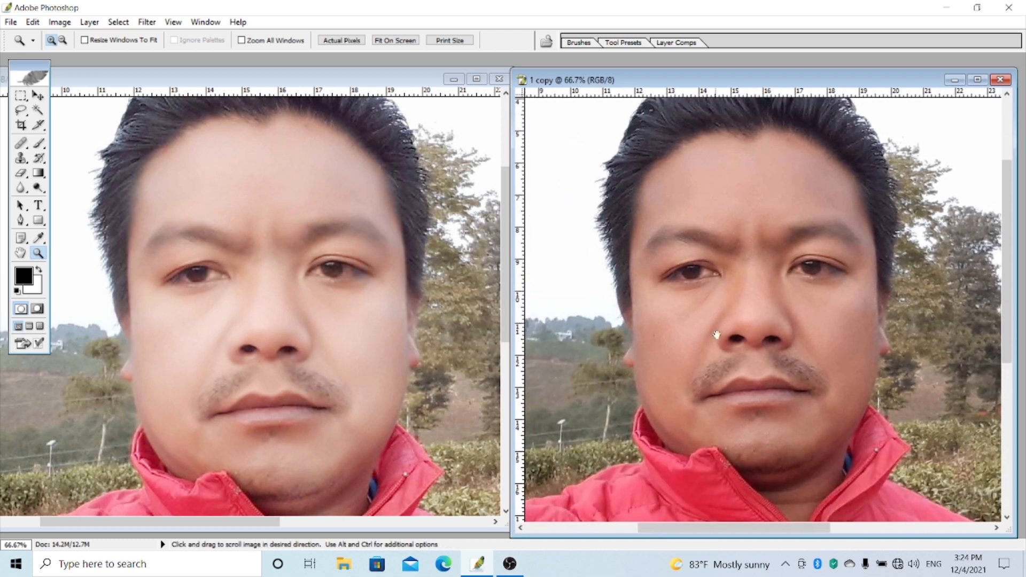
- Make the retouched image active and switch from the Blur tool to the Dodge tool and back to Blur
click(353, 235)
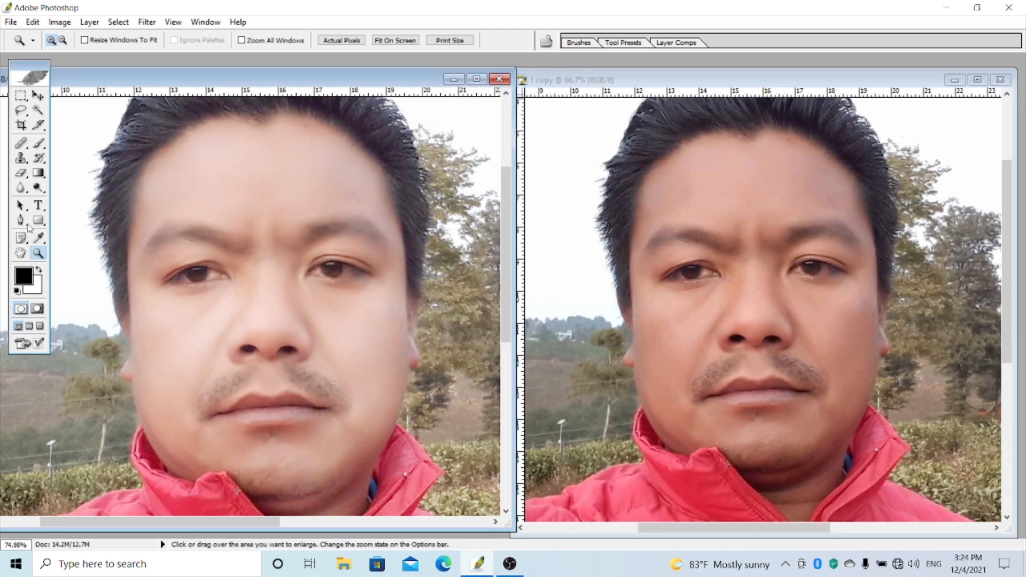
click(20, 187)
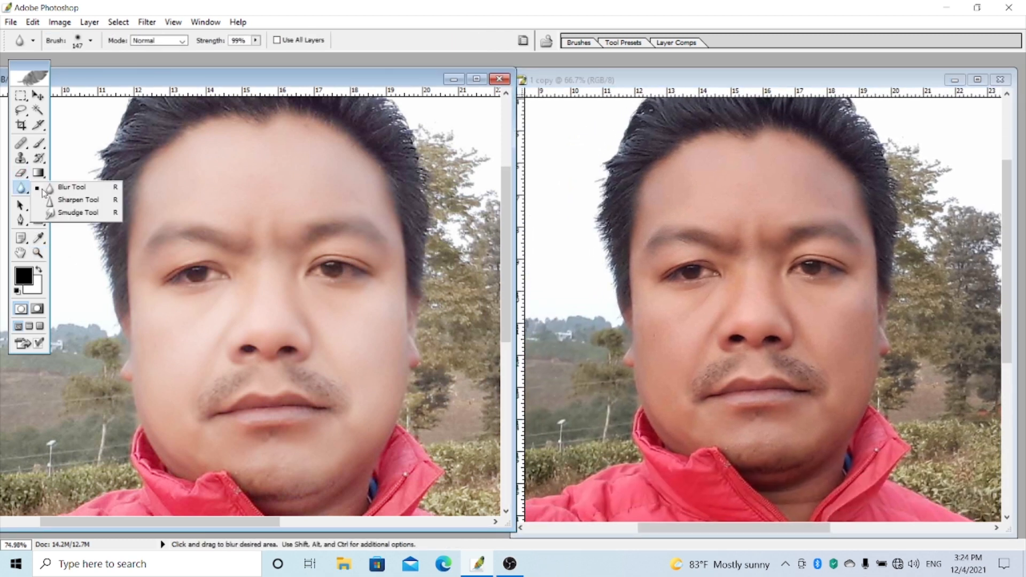
click(69, 187)
click(38, 188)
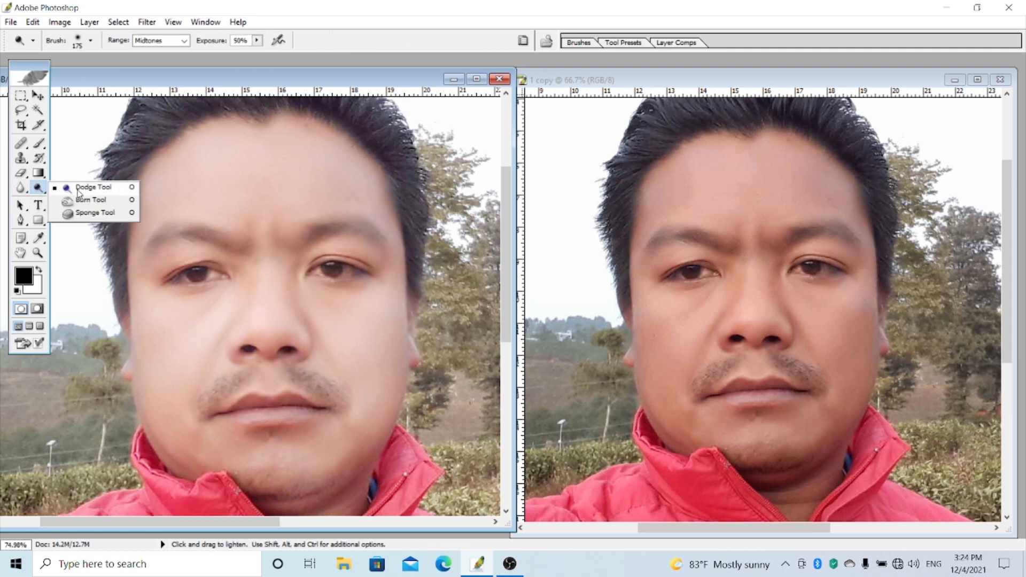
click(77, 188)
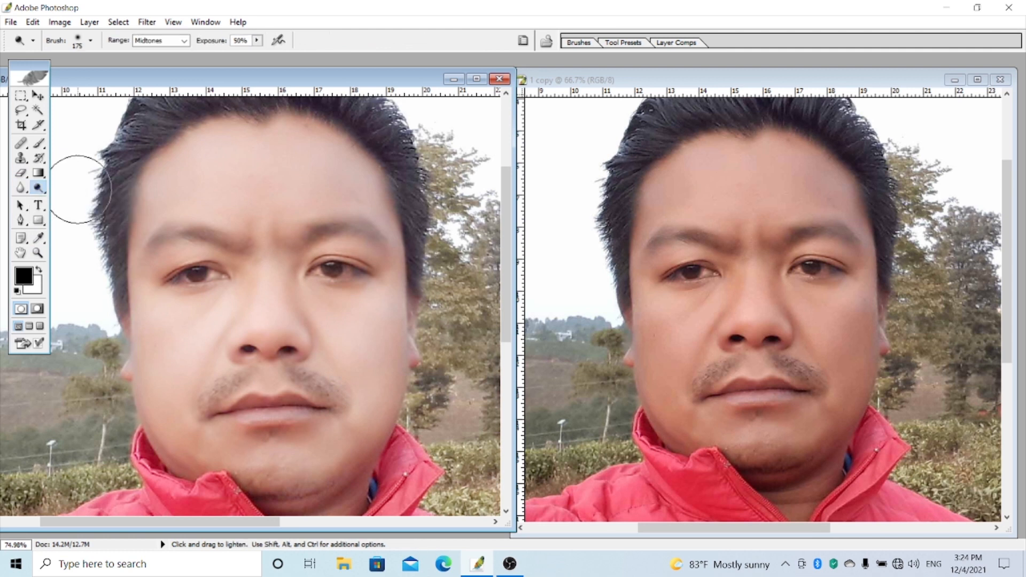
click(24, 189)
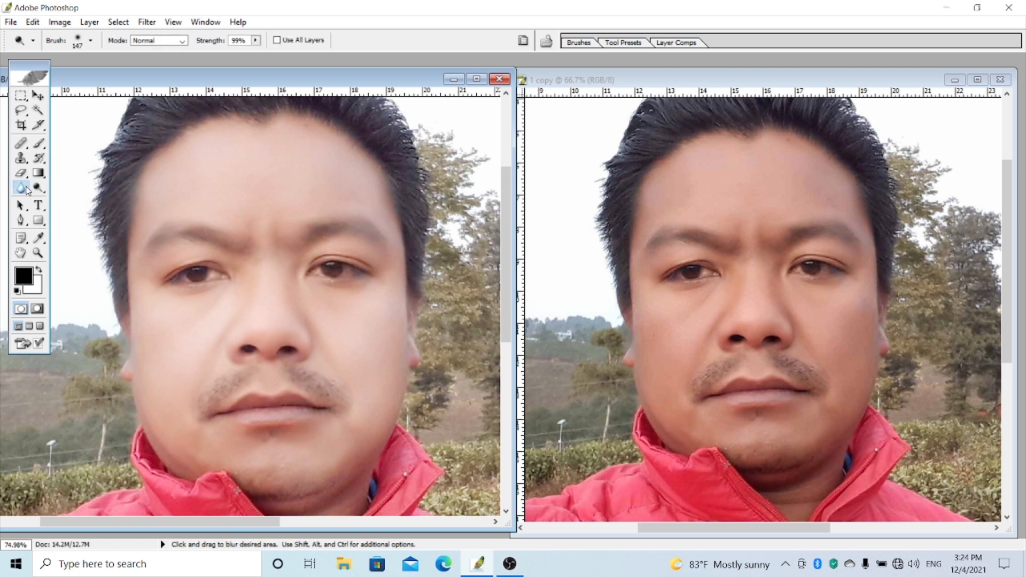
- Try a slight midtone adjustment on the retouched image's RGB channel with Curves
click(61, 22)
mouse_move(81, 60)
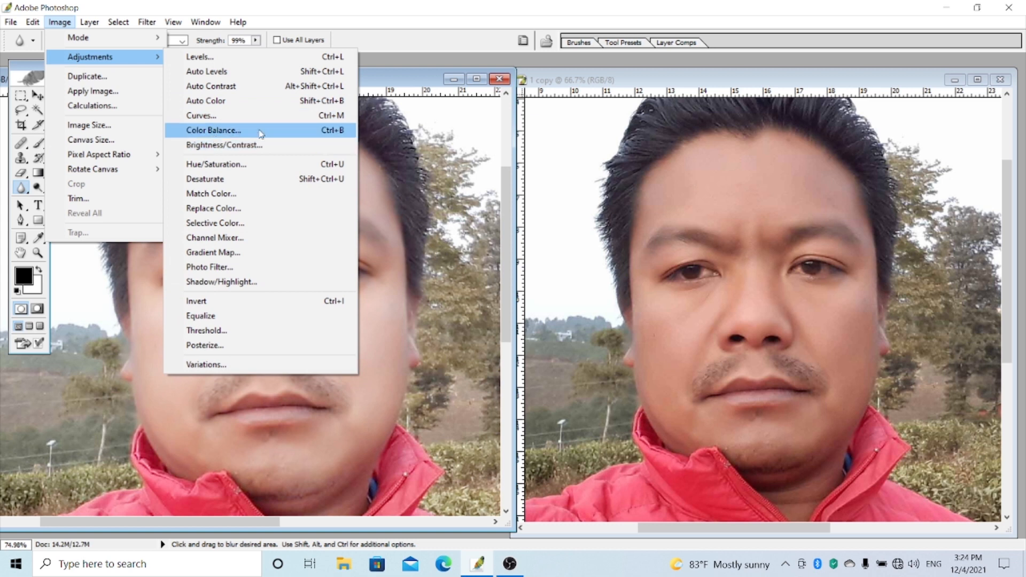
click(332, 121)
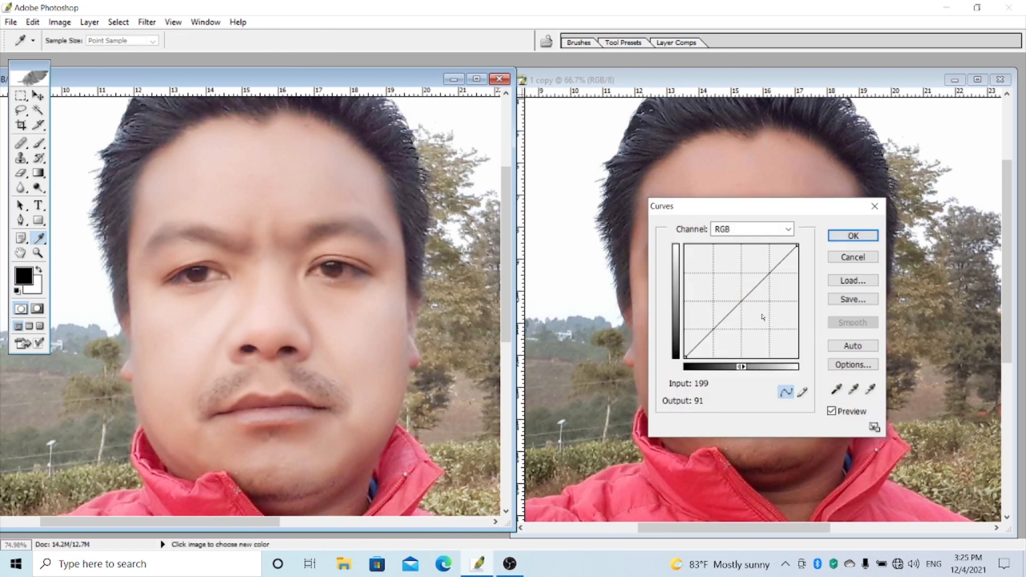
mouse_move(743, 301)
mouse_down()
mouse_move(754, 316)
mouse_move(728, 298)
mouse_move(737, 308)
mouse_up()
click(842, 260)
key(r)
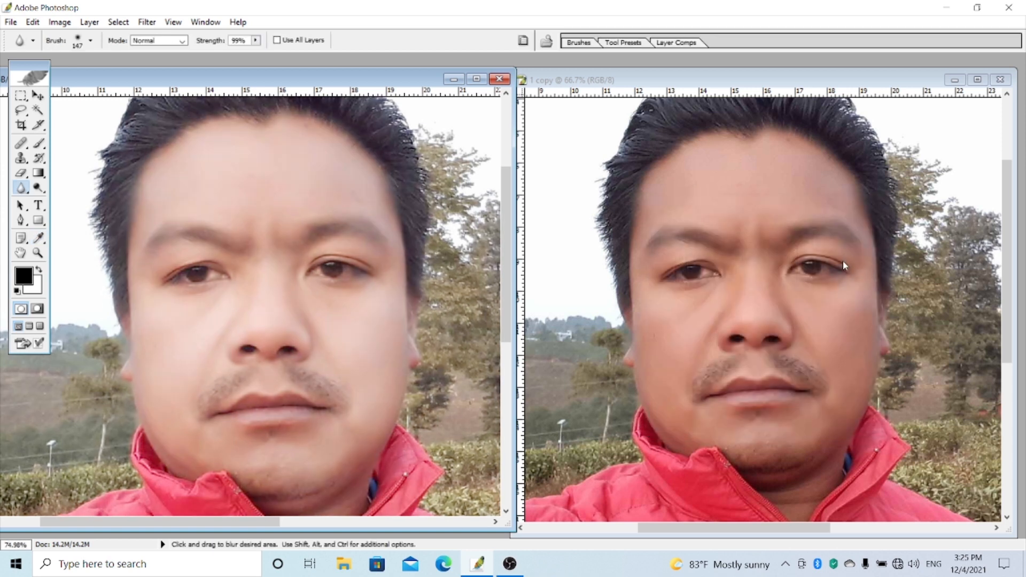